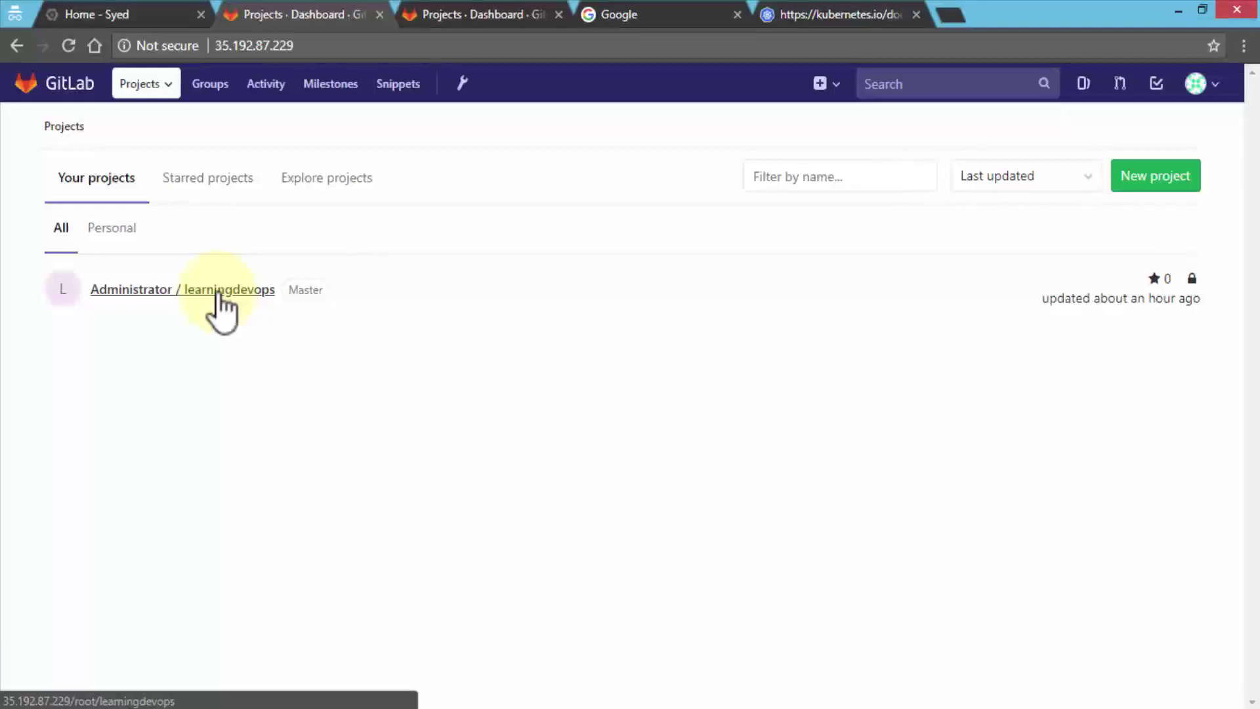
# Open the learningdevops project and review its repository status and setup options.
pyautogui.click(220, 295)
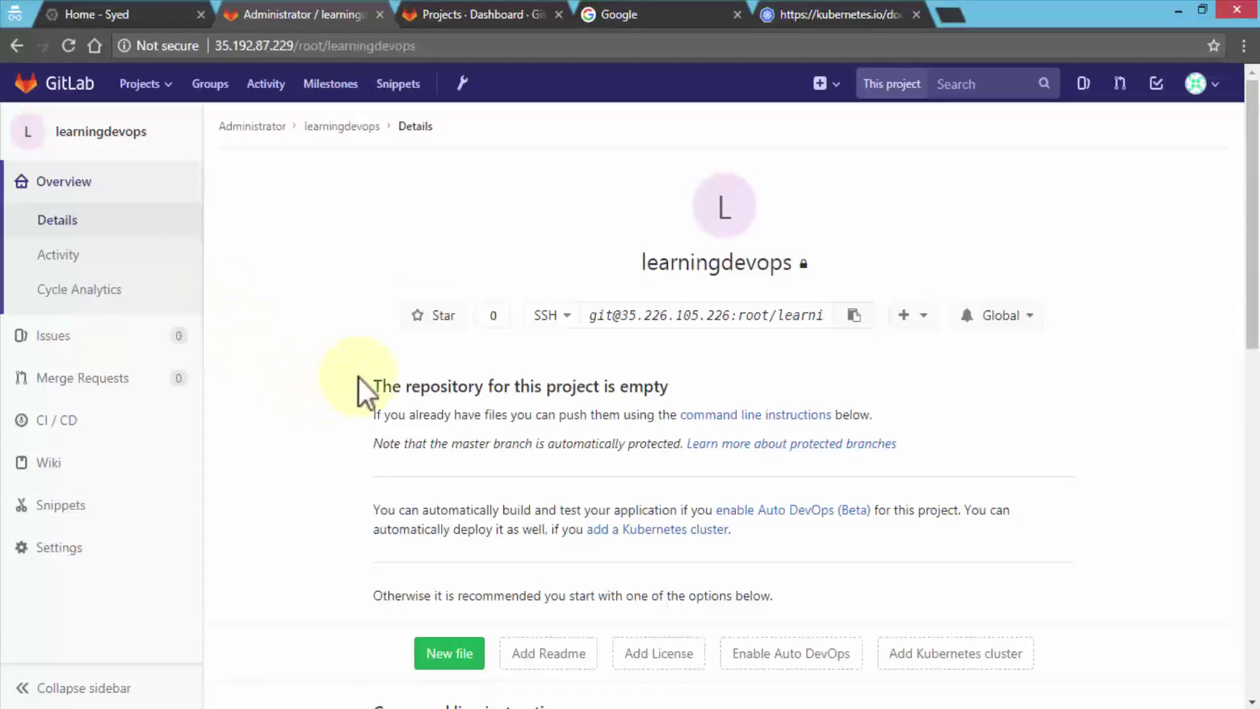
pyautogui.moveTo(373, 386); pyautogui.dragTo(689, 384)
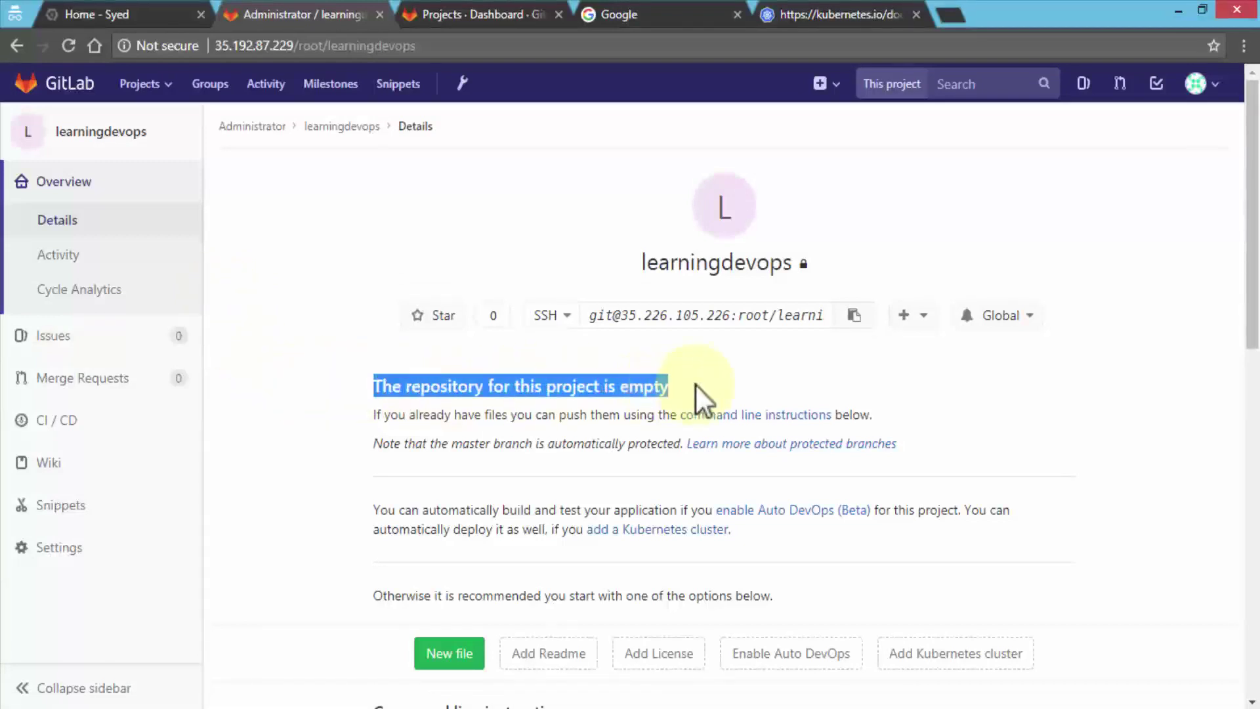
pyautogui.click(695, 384)
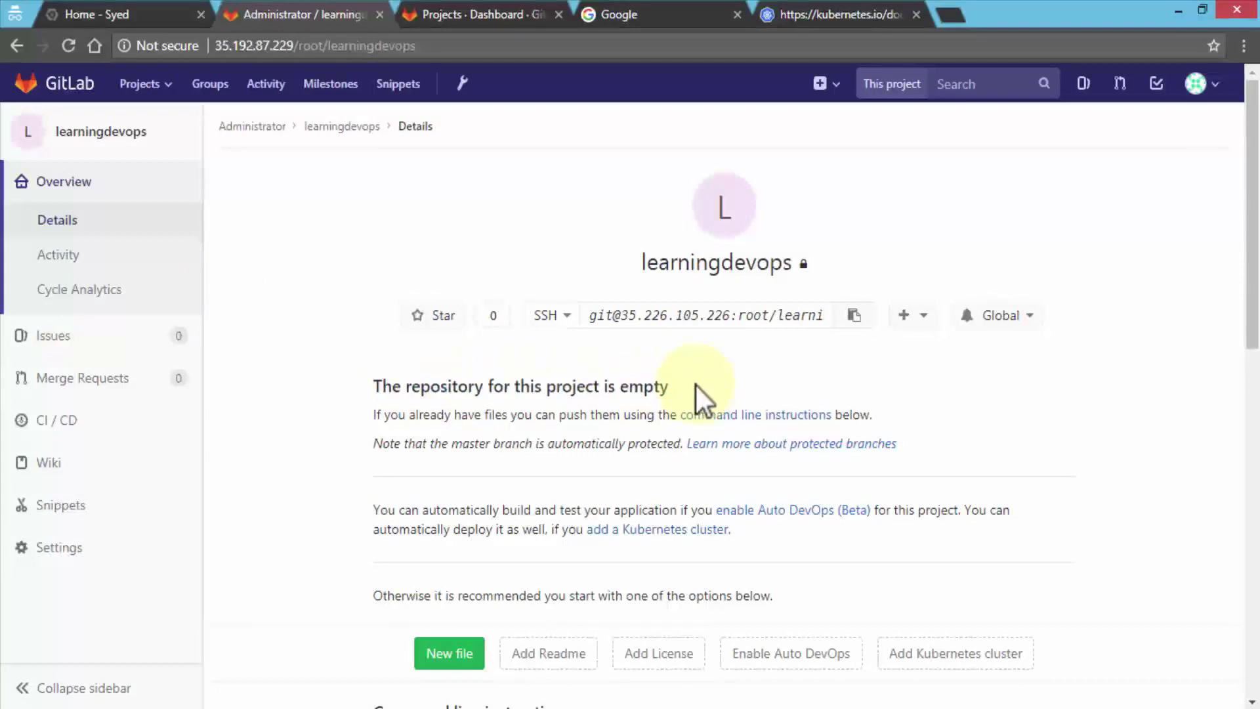
pyautogui.scroll(-3, 695, 383)
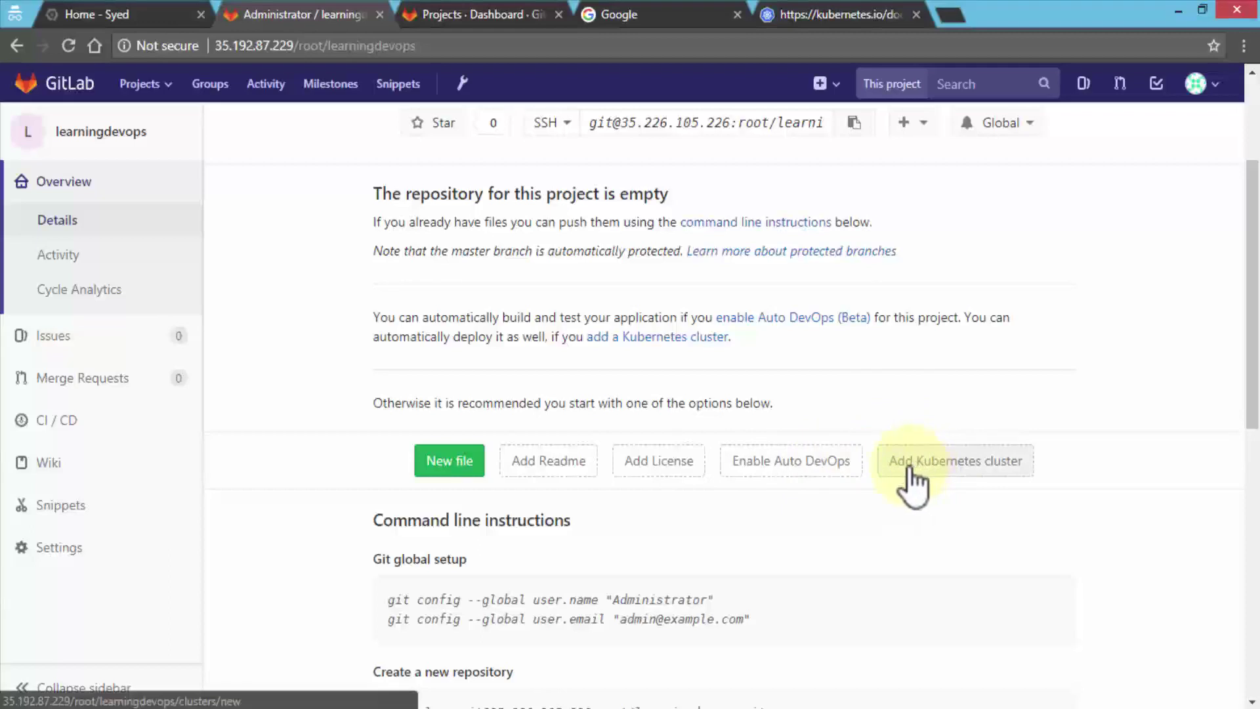
# Open the project's CI / CD Kubernetes page and start adding a Kubernetes cluster.
pyautogui.moveTo(80, 438)
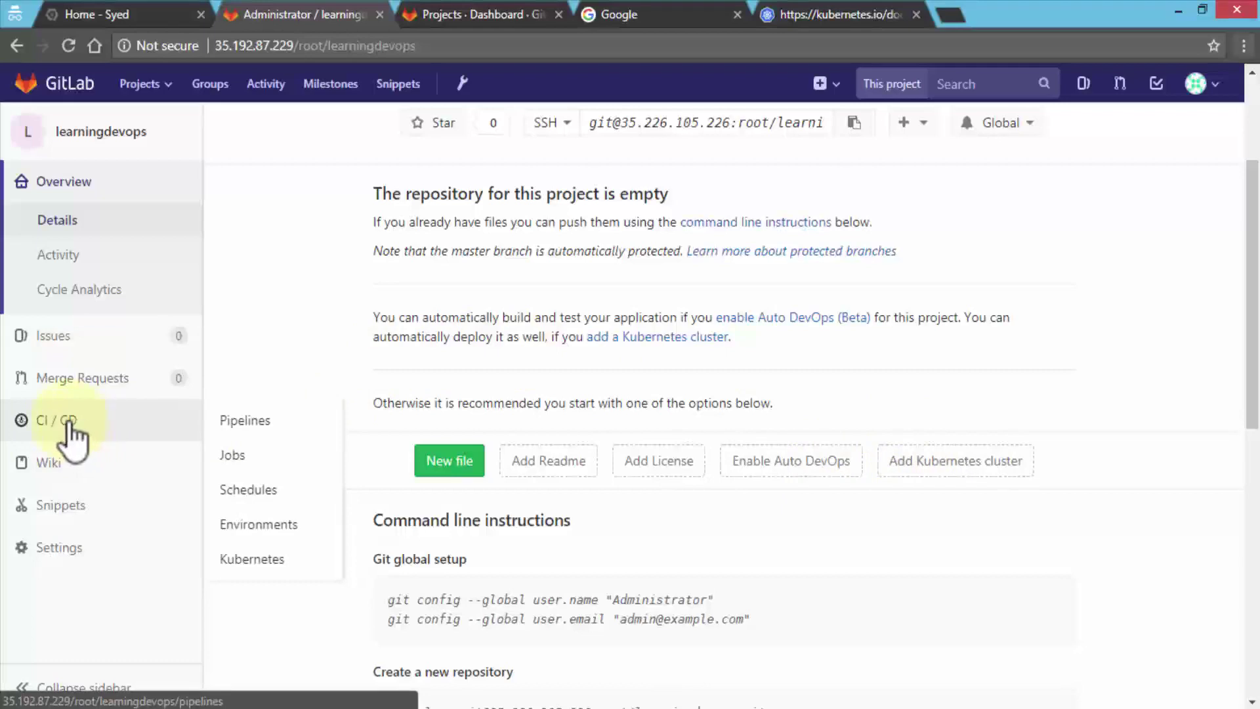
pyautogui.click(263, 561)
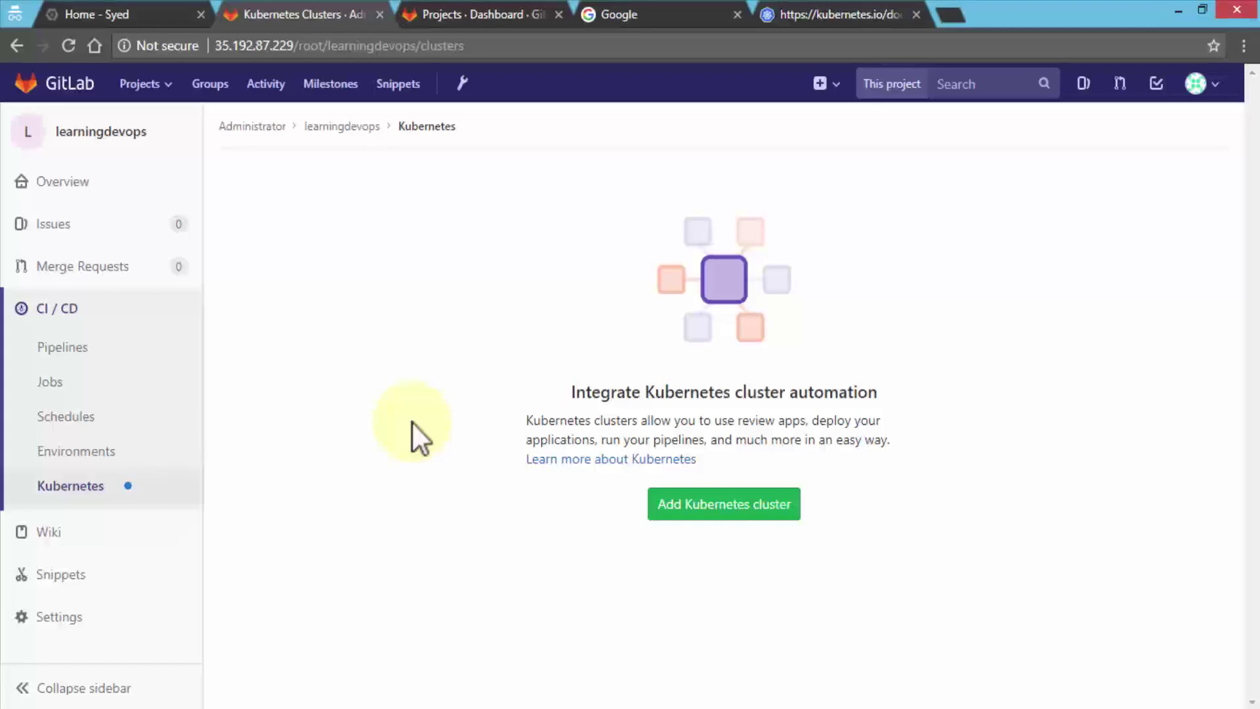
pyautogui.moveTo(156, 498)
pyautogui.click(735, 511)
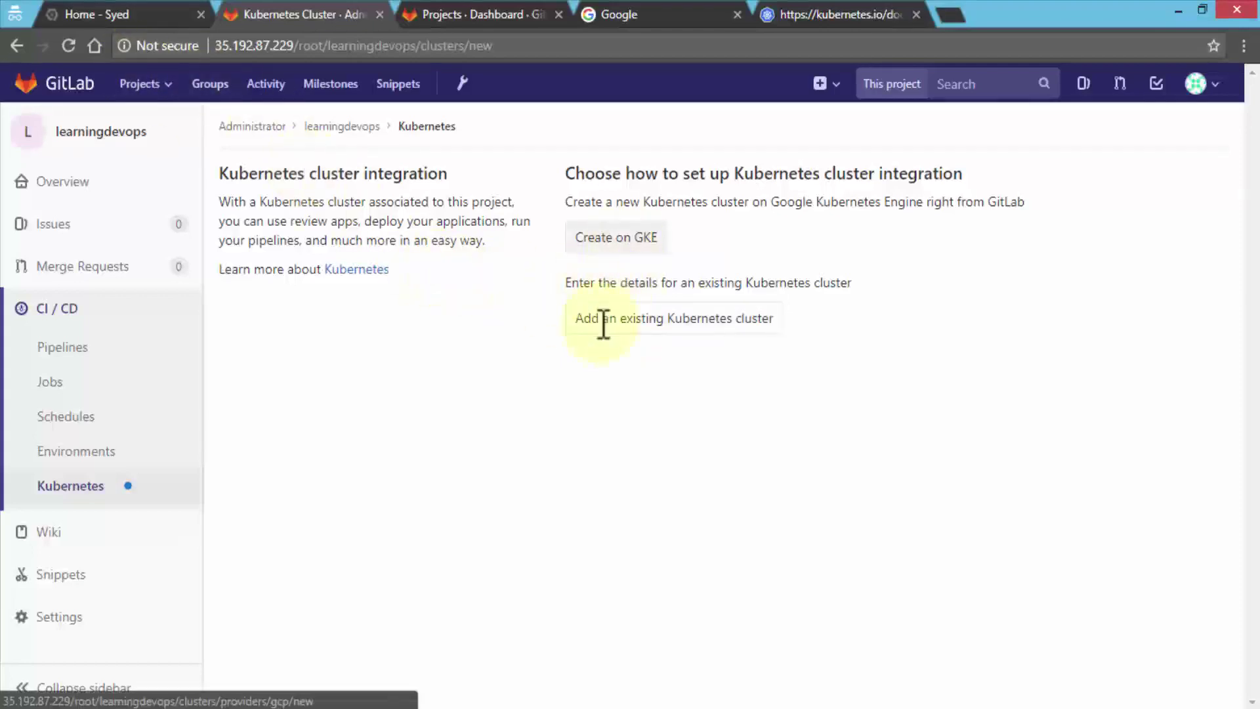
# Switch to Google Cloud Platform and view the list of Kubernetes Engine clusters.
pyautogui.click(104, 4)
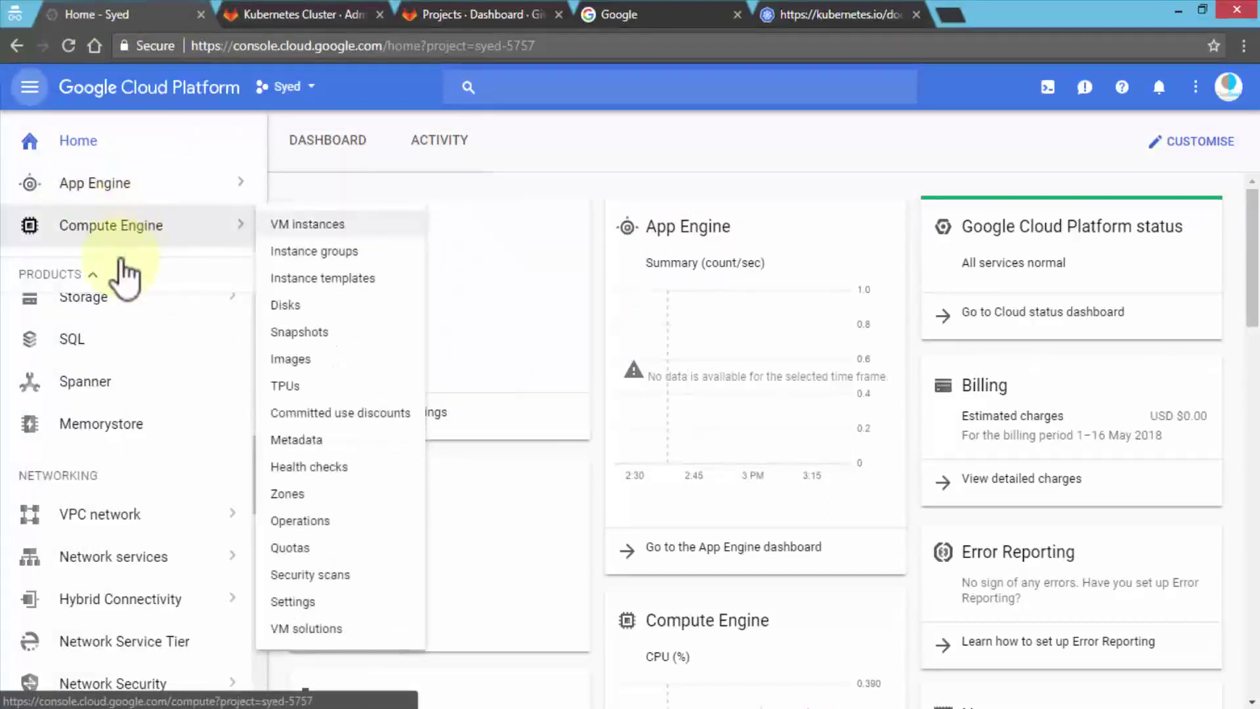
pyautogui.scroll(4, 138, 355)
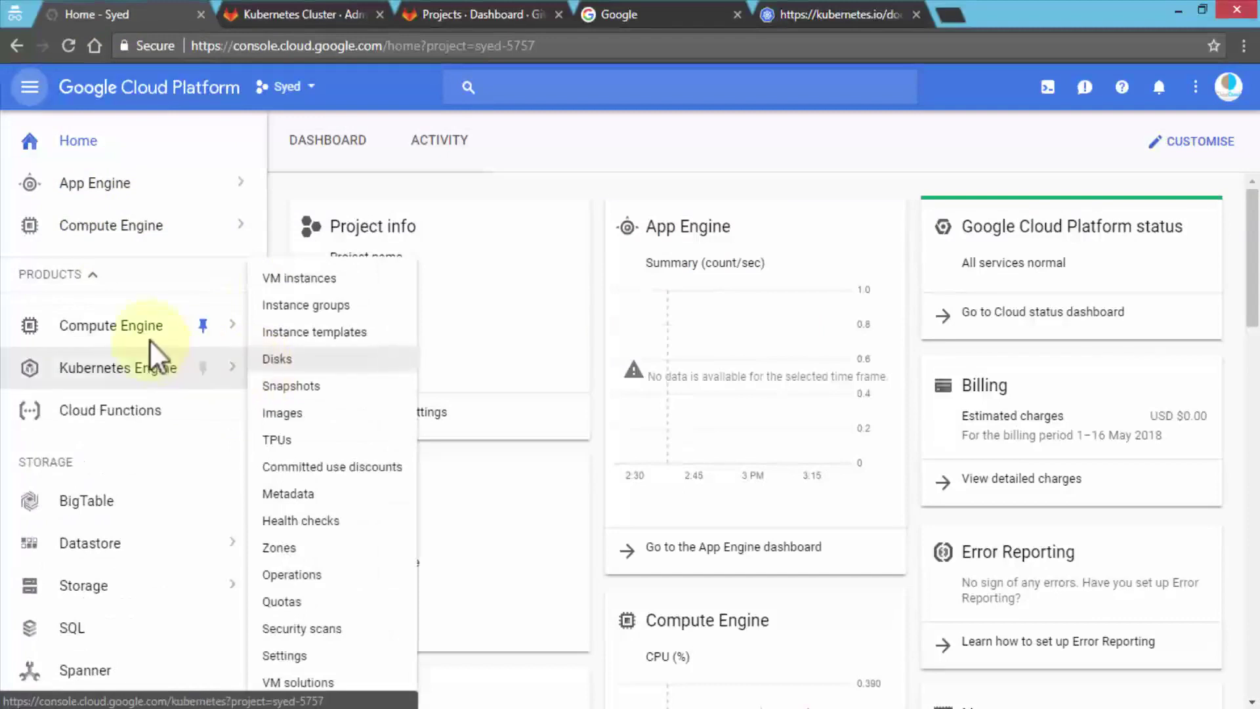
pyautogui.click(131, 362)
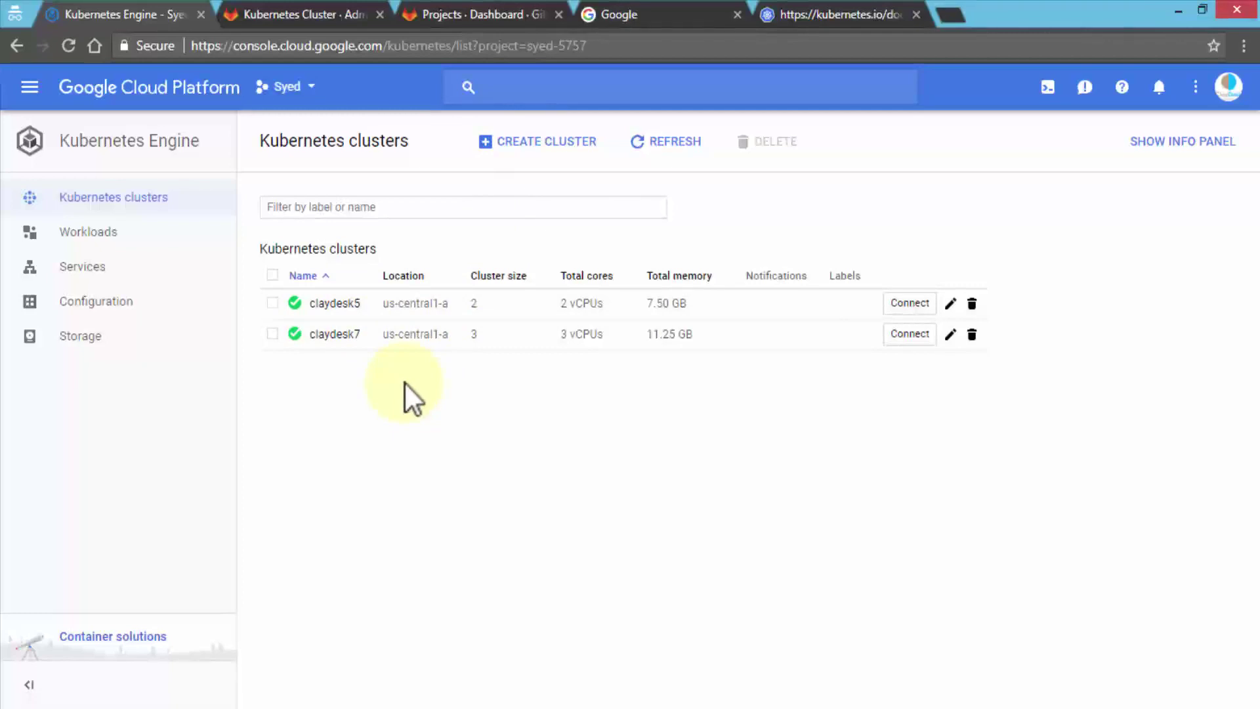
# Return to GitLab, choose to add an existing Kubernetes cluster, and name it claydesk7 after the cluster in Google Cloud.
pyautogui.click(313, 8)
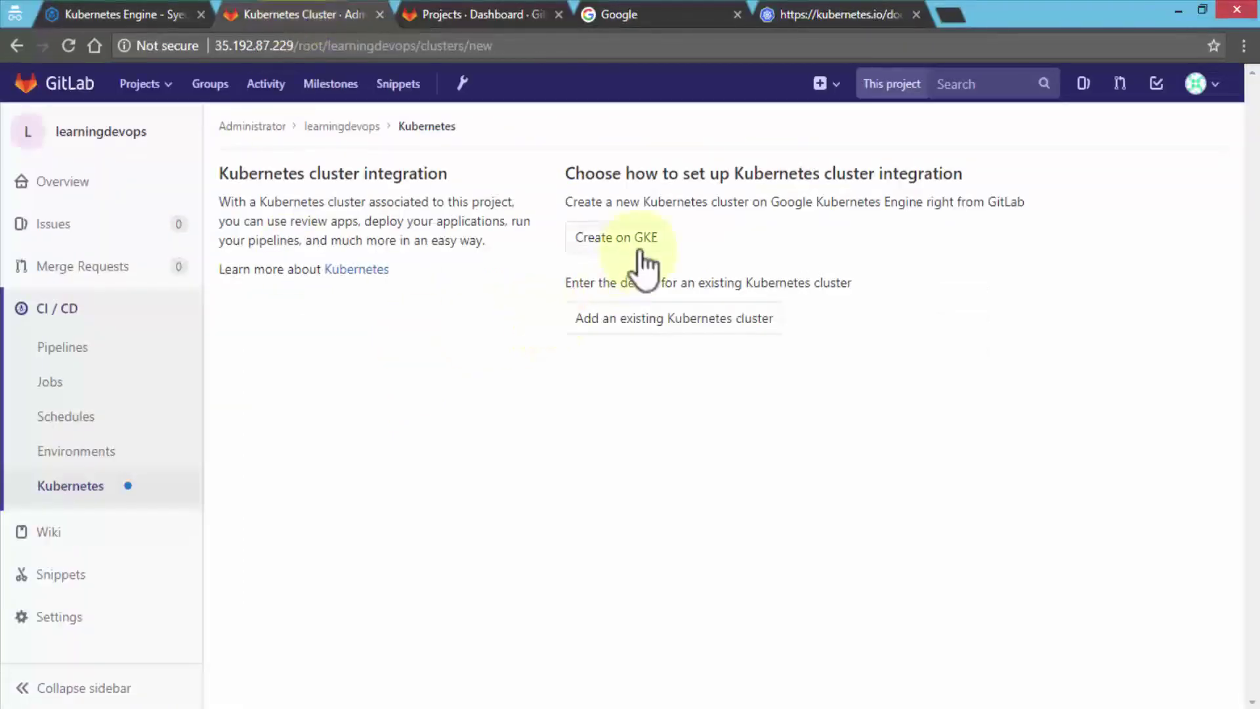
pyautogui.click(589, 329)
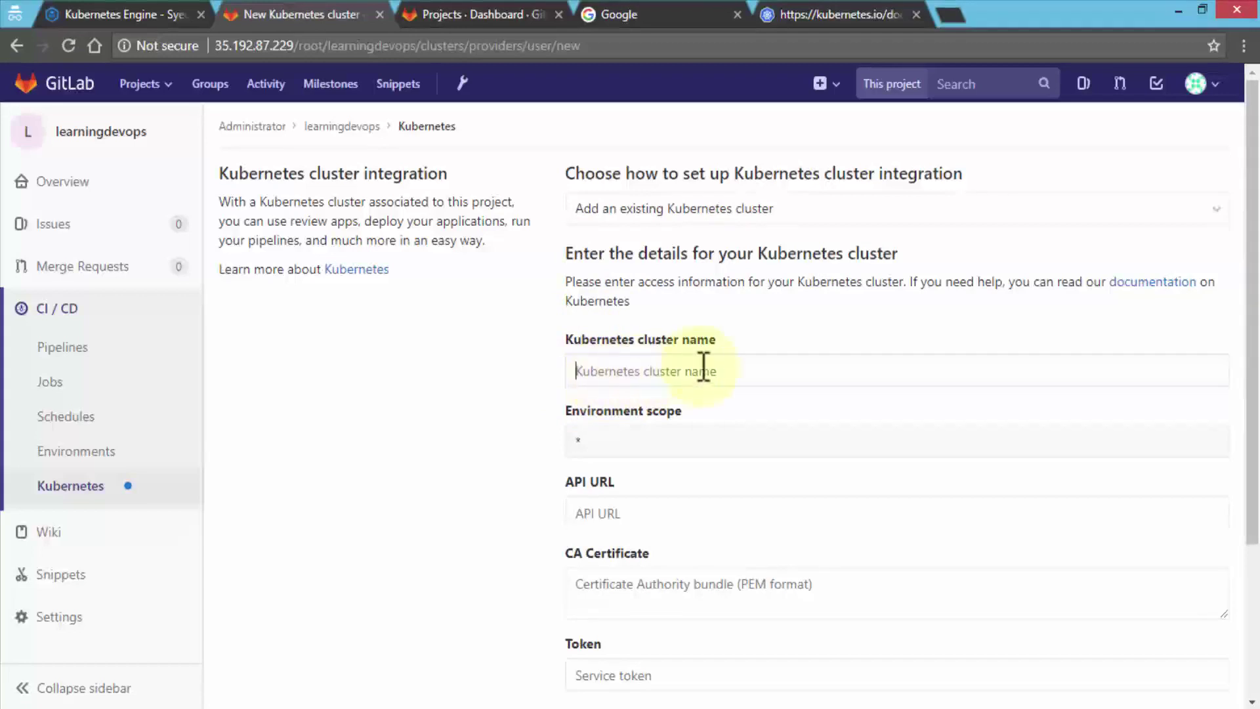
pyautogui.click(732, 369)
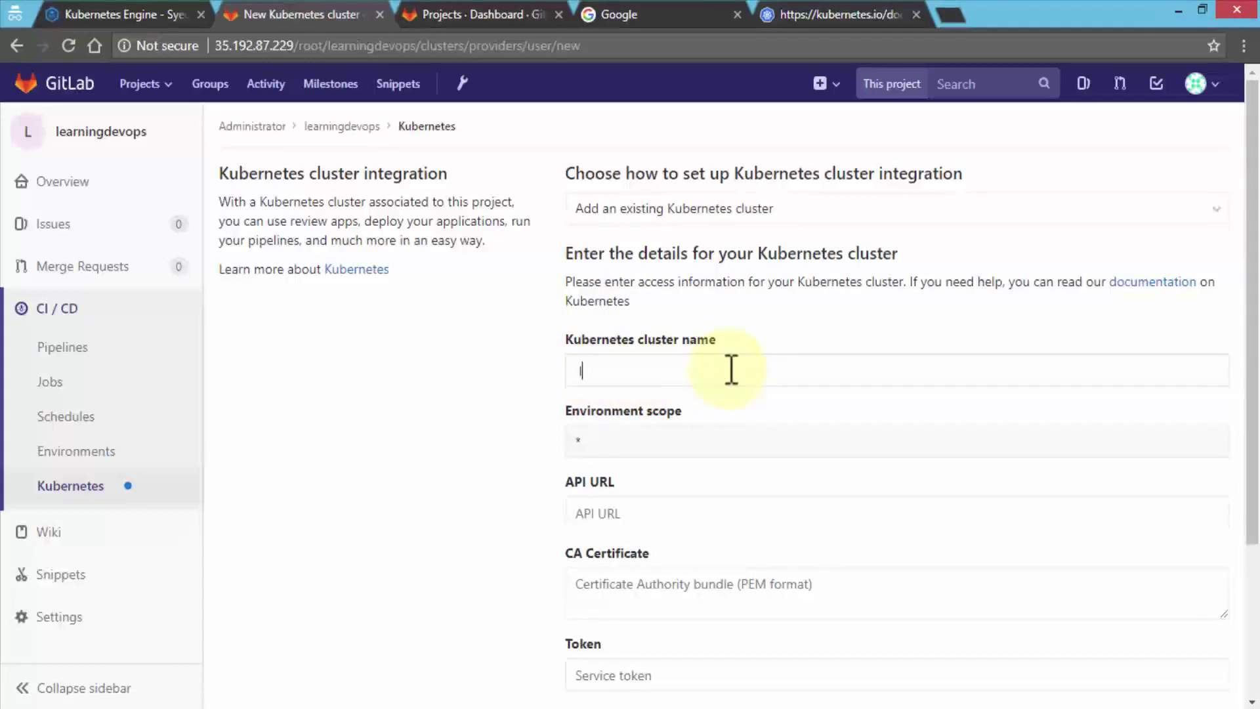
pyautogui.write('claydesk7')
pyautogui.click(144, 14)
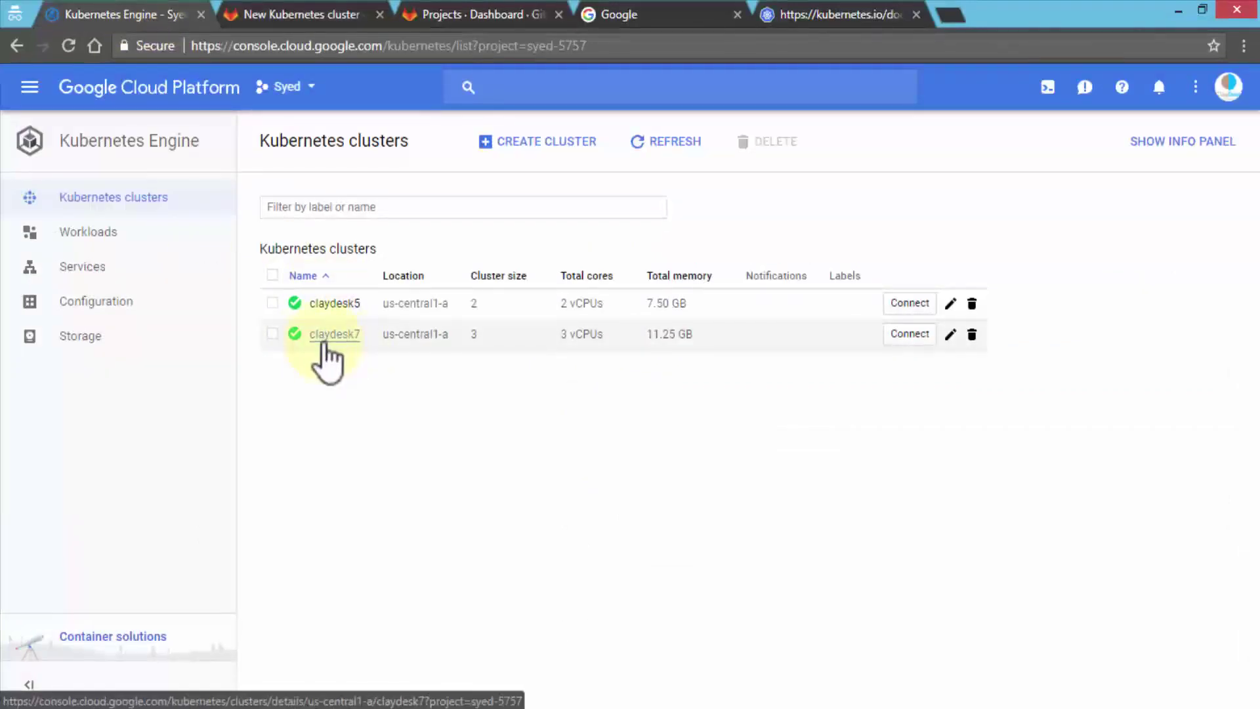
pyautogui.click(278, 8)
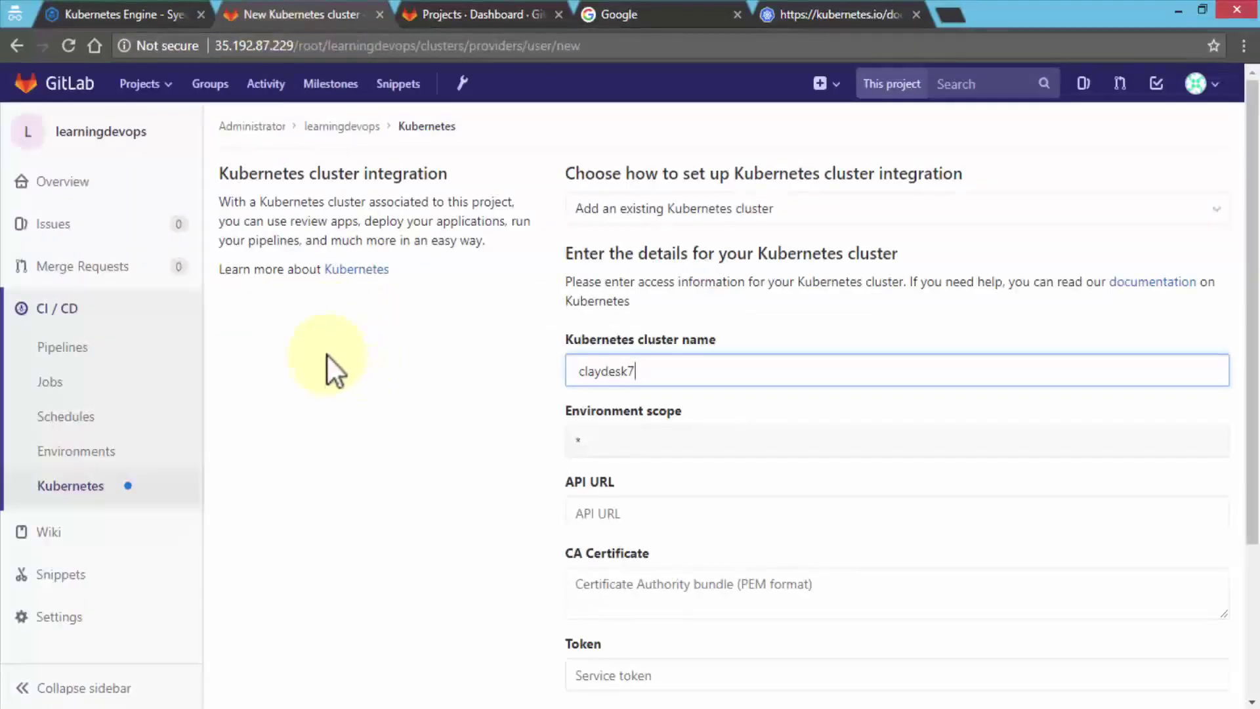
pyautogui.scroll(-2, 534, 431)
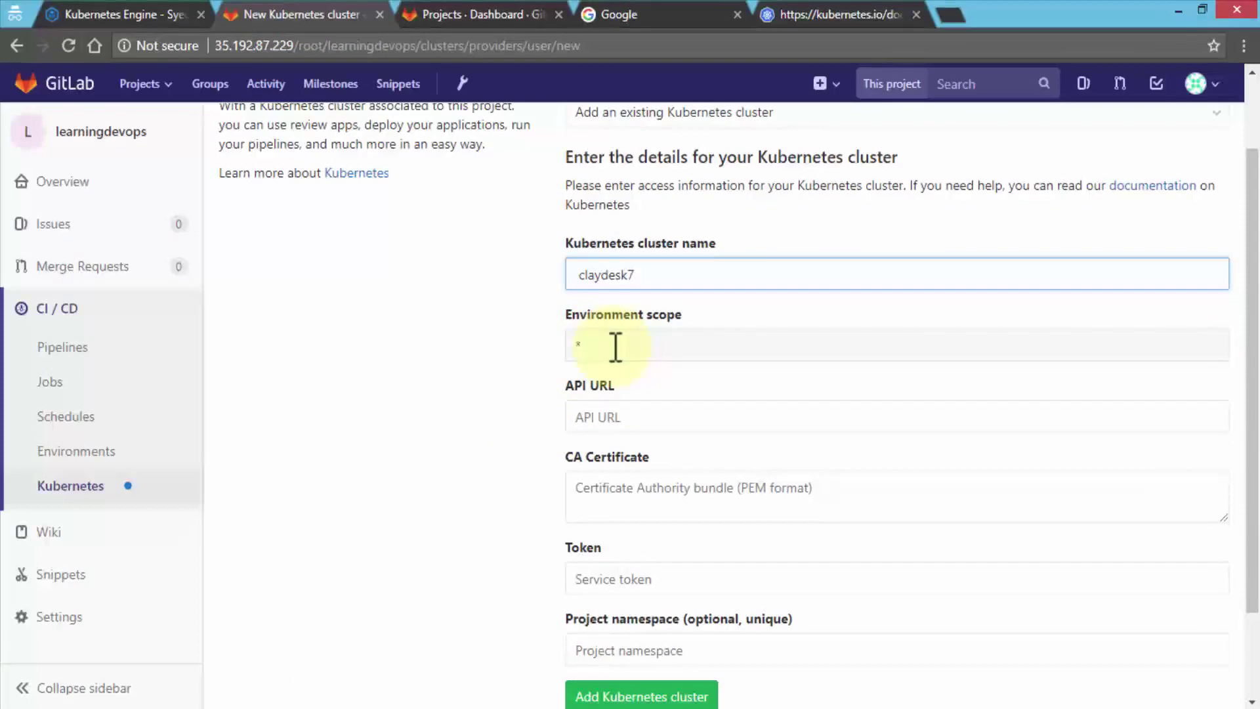
pyautogui.click(635, 424)
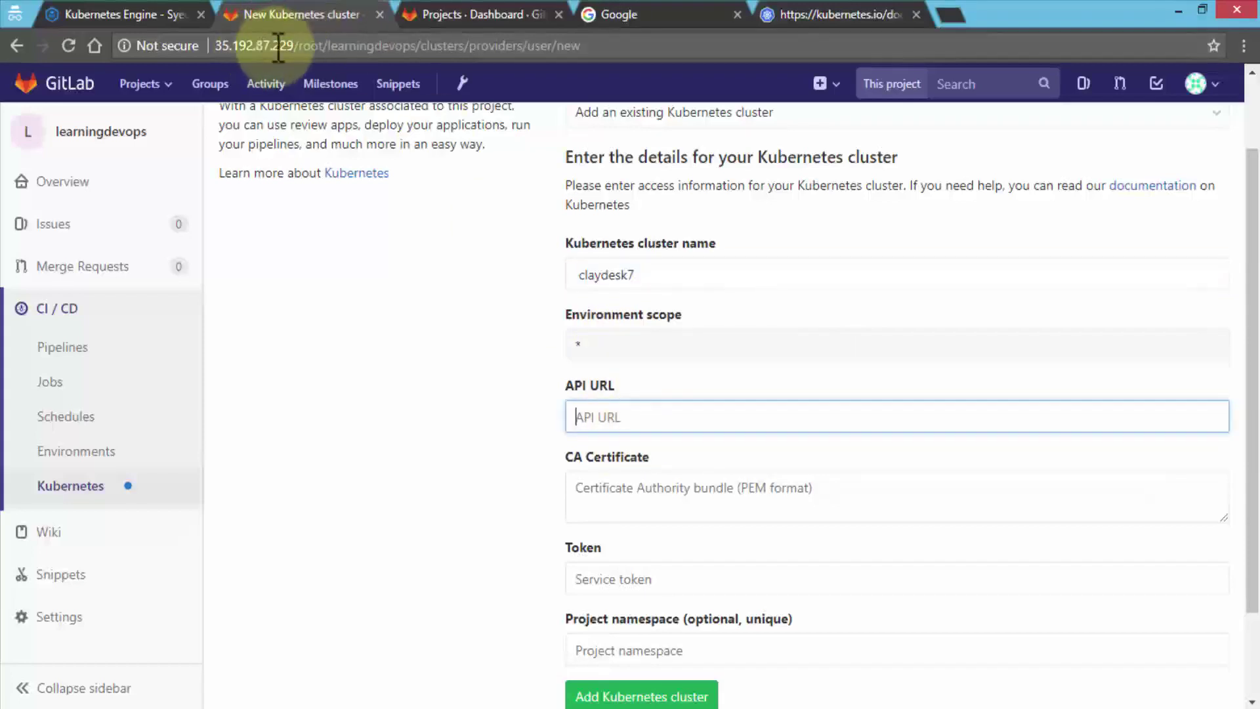
pyautogui.moveTo(291, 46); pyautogui.dragTo(221, 50)
pyautogui.hotkey('ctrl', 'c')
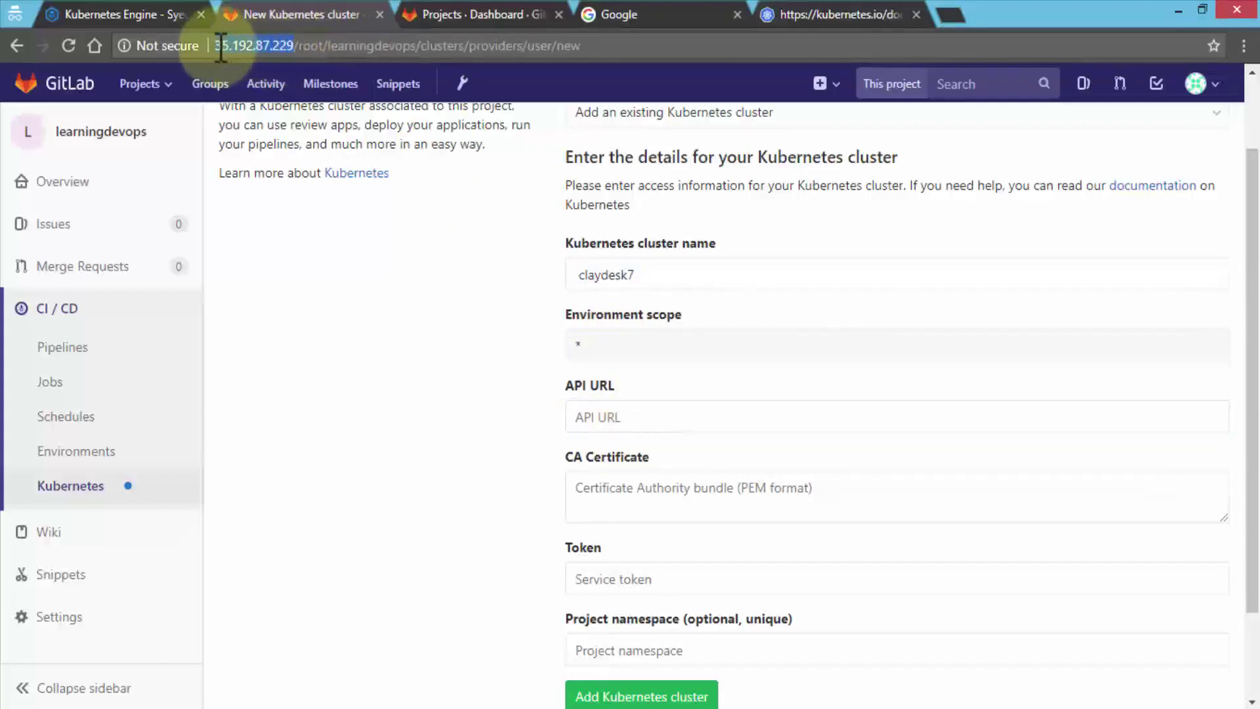
pyautogui.click(613, 417)
pyautogui.hotkey('ctrl', 'v')
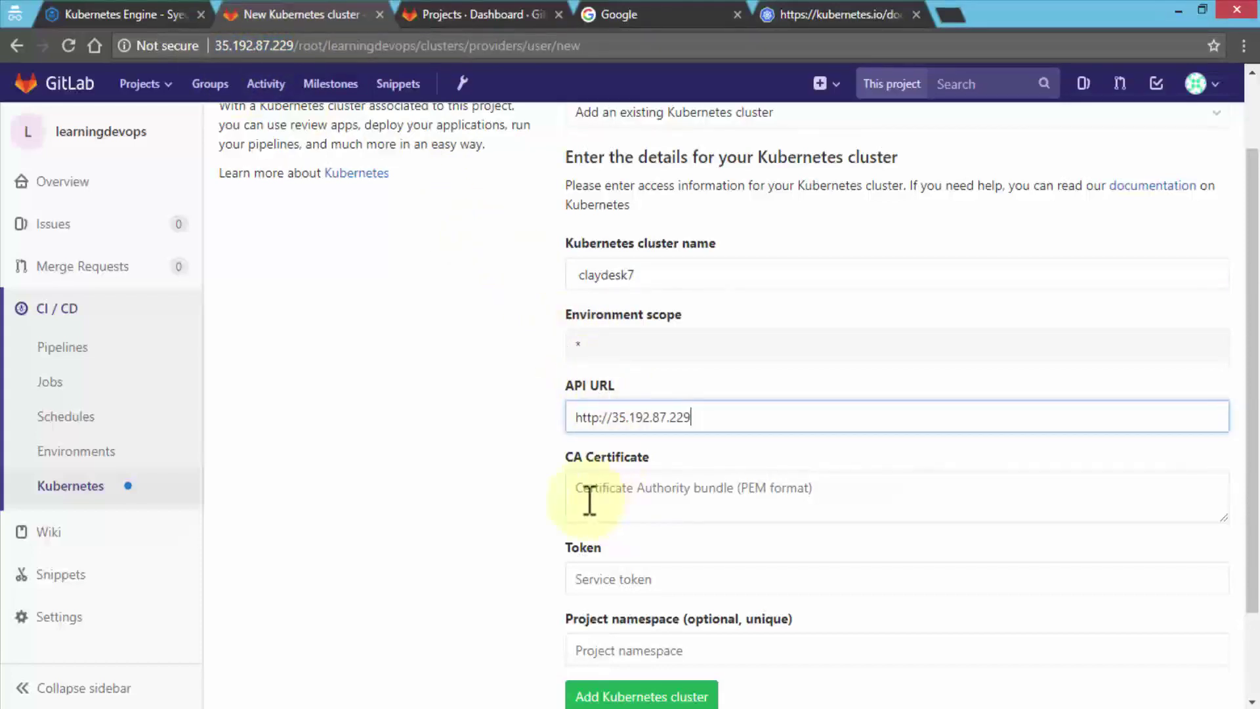
pyautogui.click(478, 475)
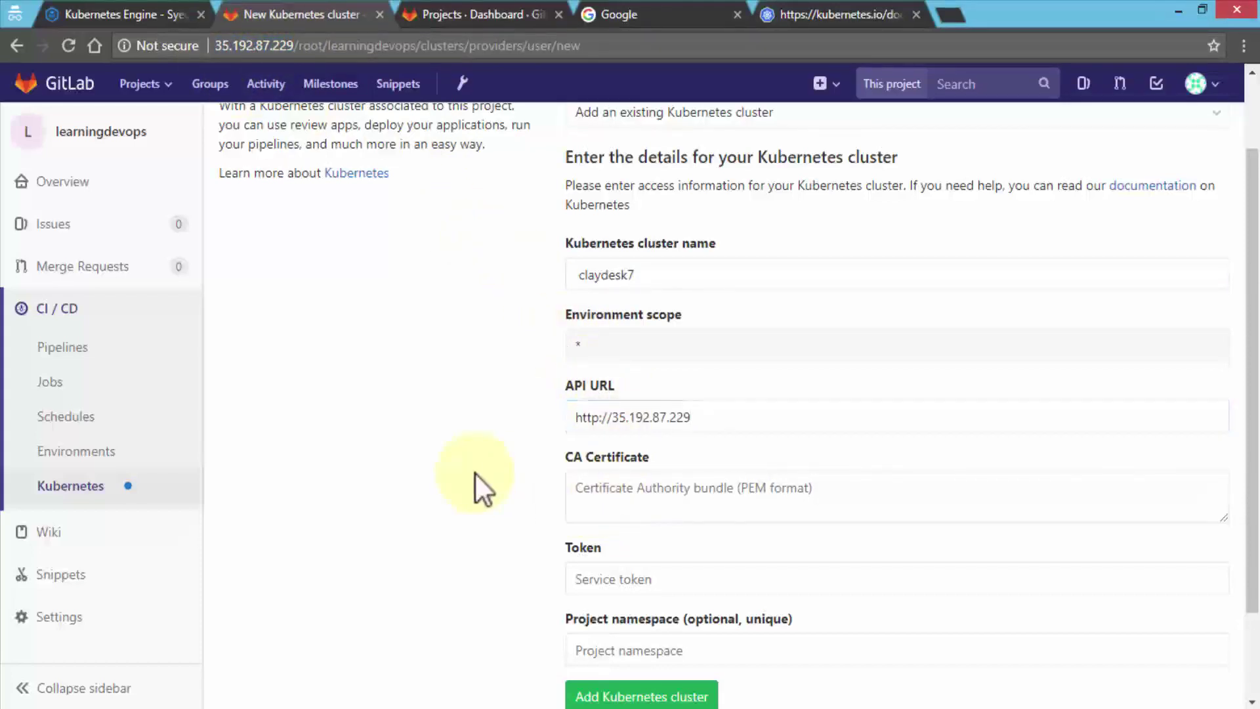
pyautogui.scroll(-3, 618, 499)
pyautogui.click(610, 484)
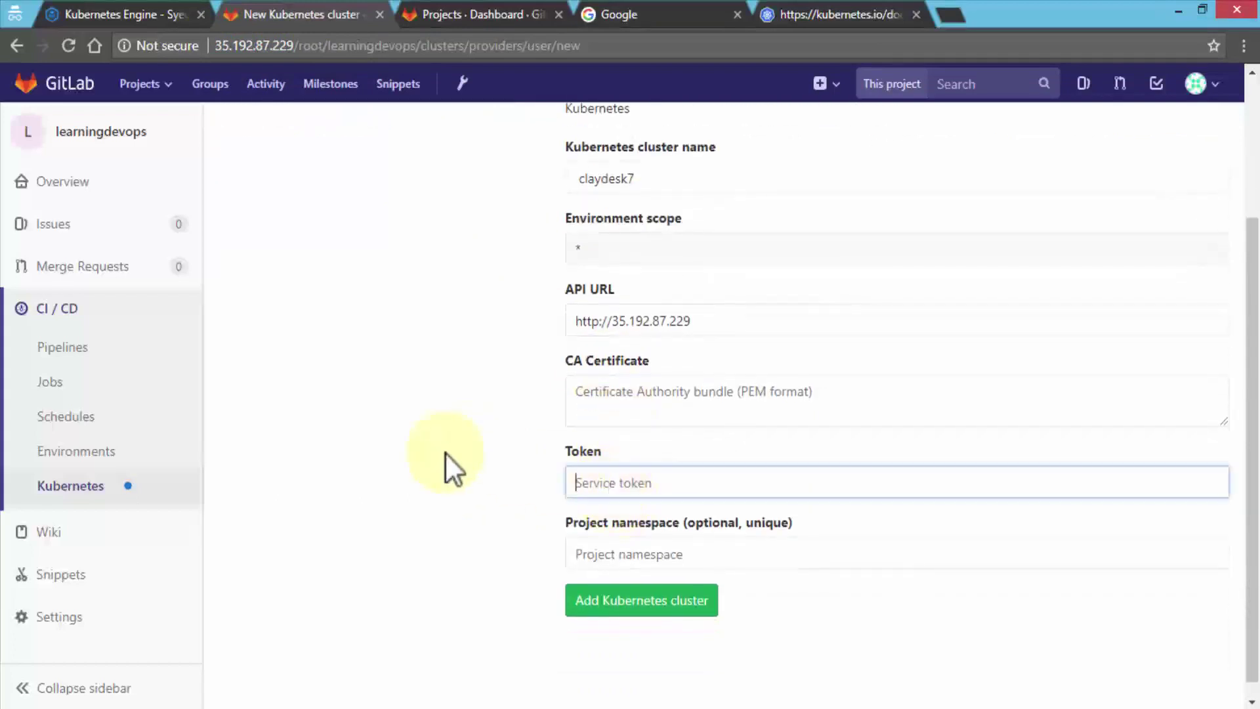
pyautogui.click(438, 452)
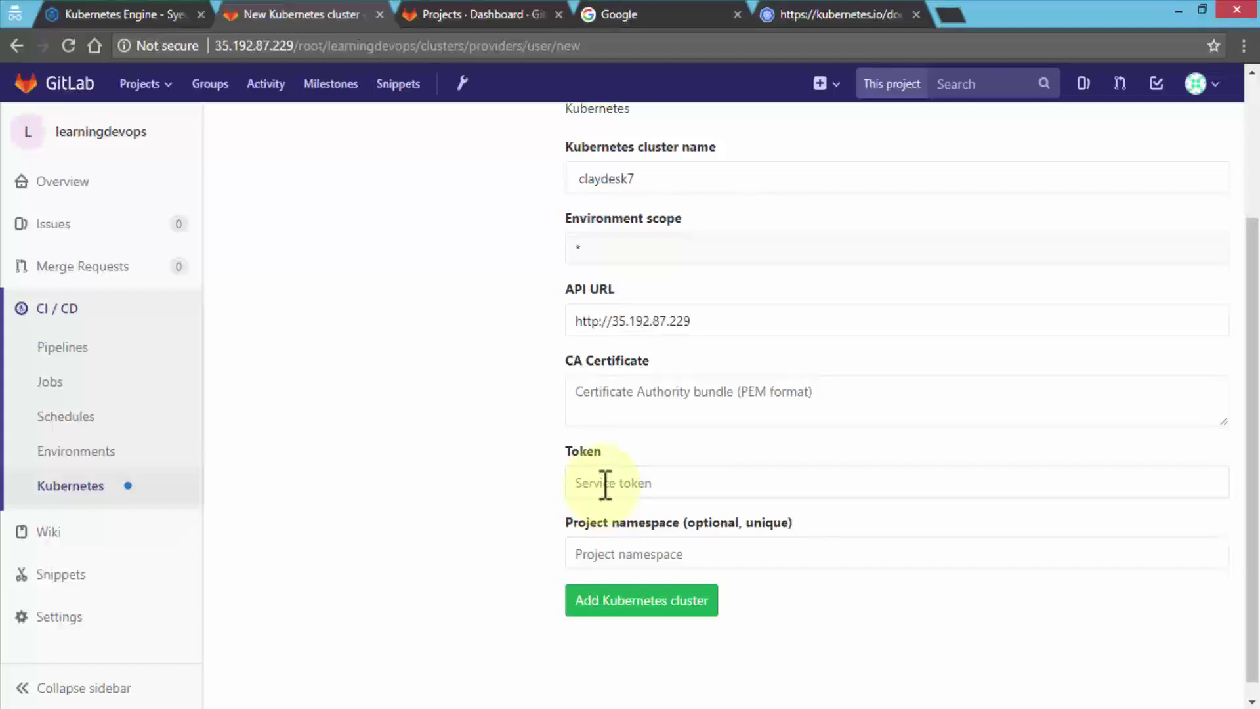
pyautogui.click(604, 484)
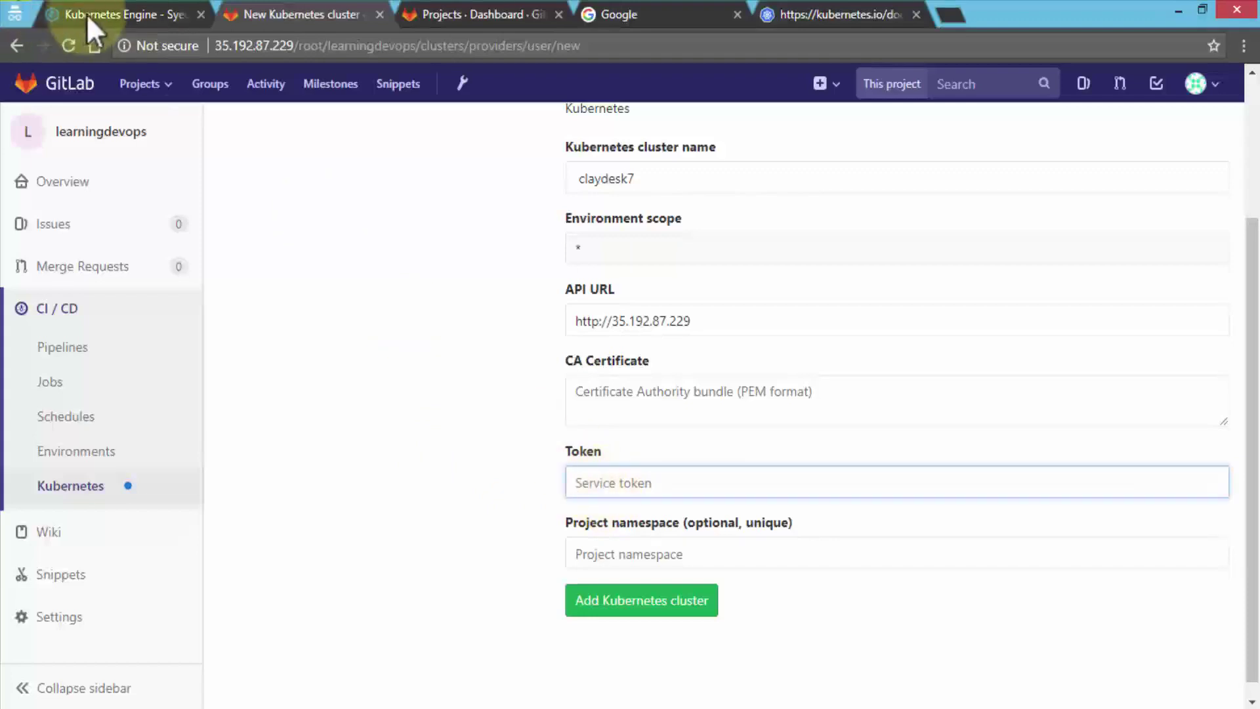
# Switch to Google Cloud Platform and search its products and resources for "confi".
pyautogui.click(117, 12)
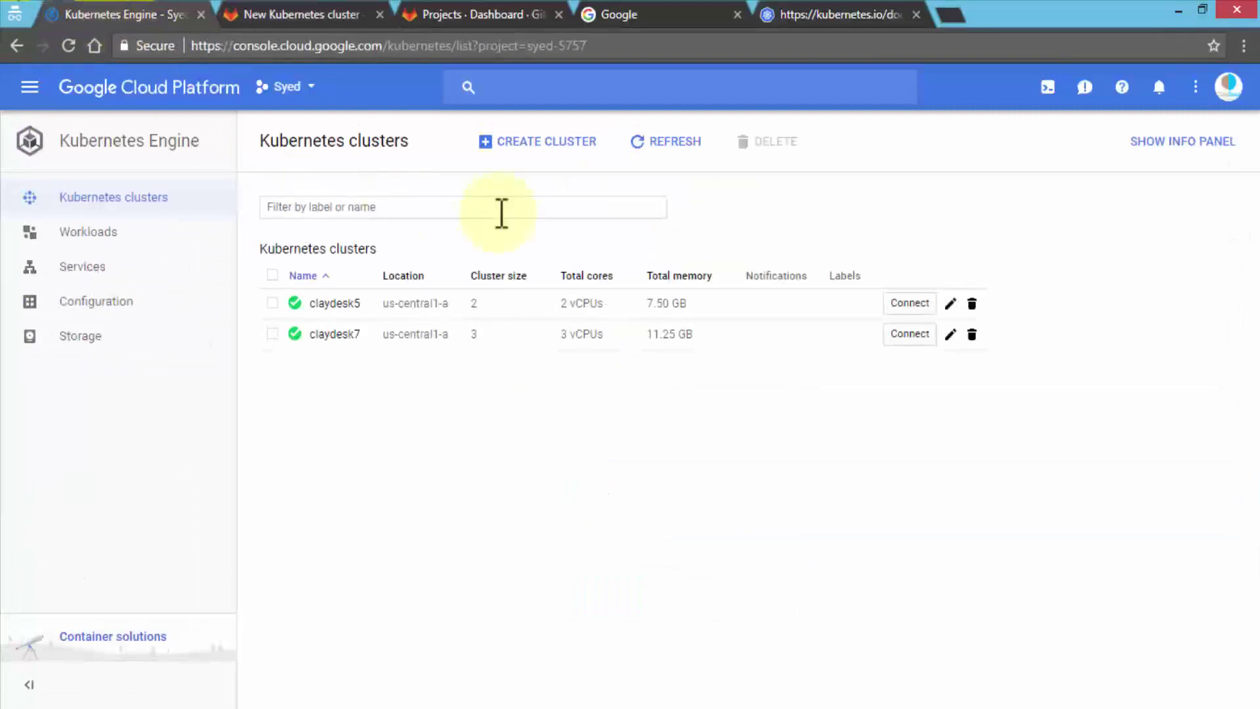
pyautogui.click(529, 87)
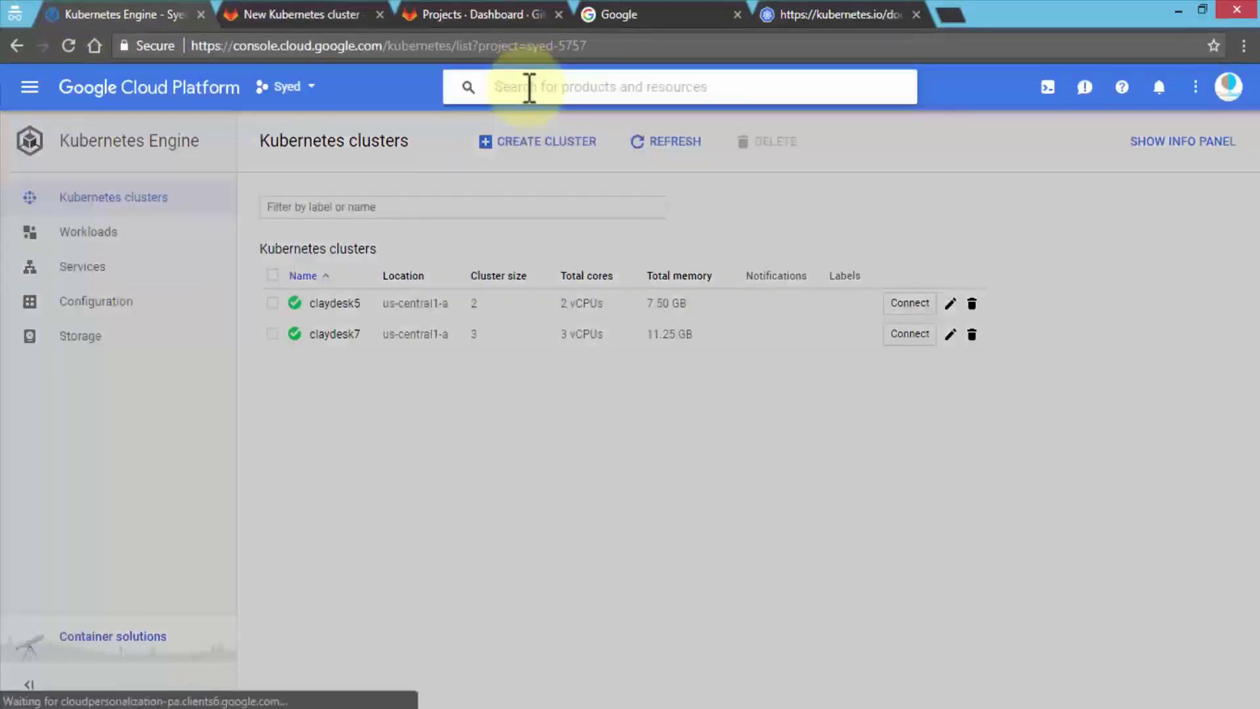
pyautogui.write('confi')
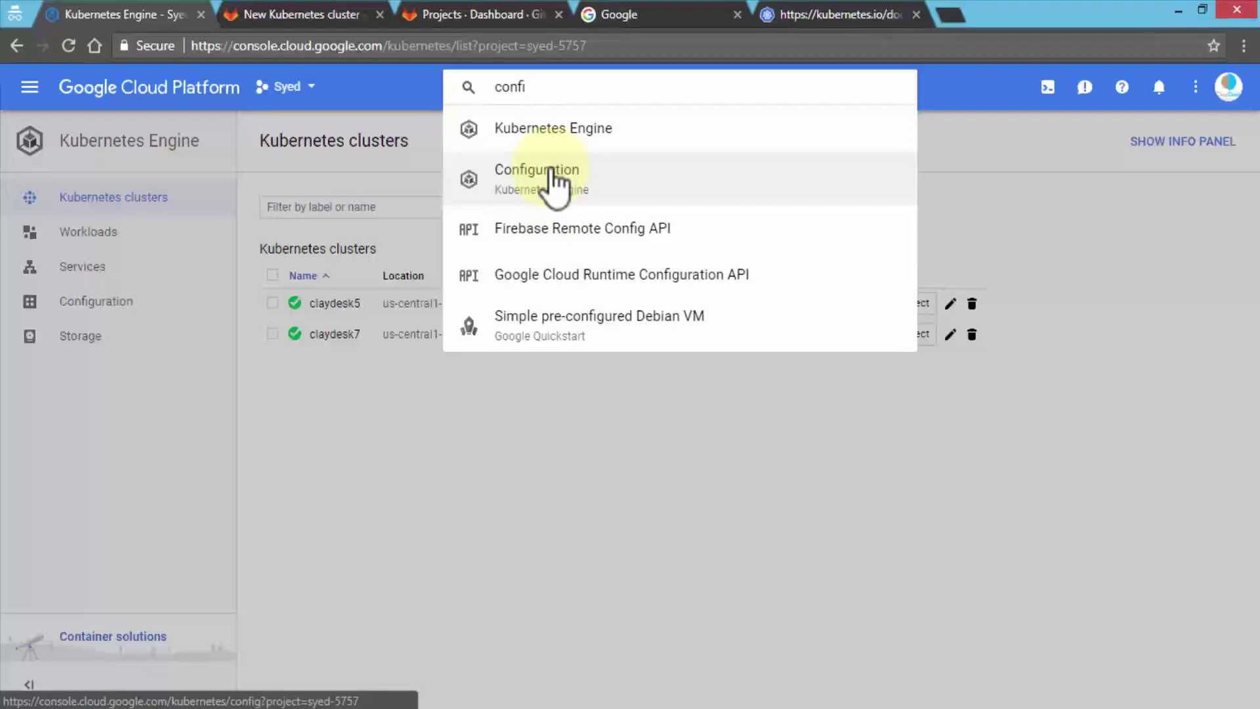
# Switch to the Notepad notes and copy the value listed as the default token.
pyautogui.click(359, 699)
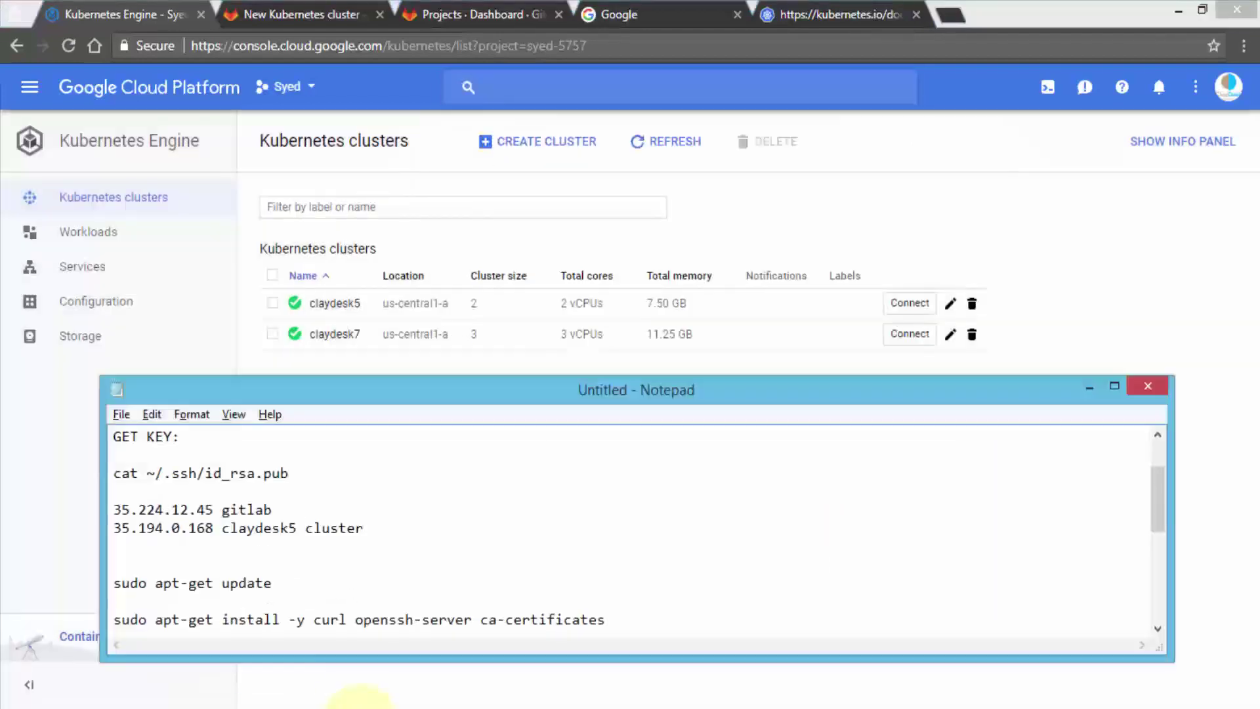
pyautogui.scroll(2, 428, 546)
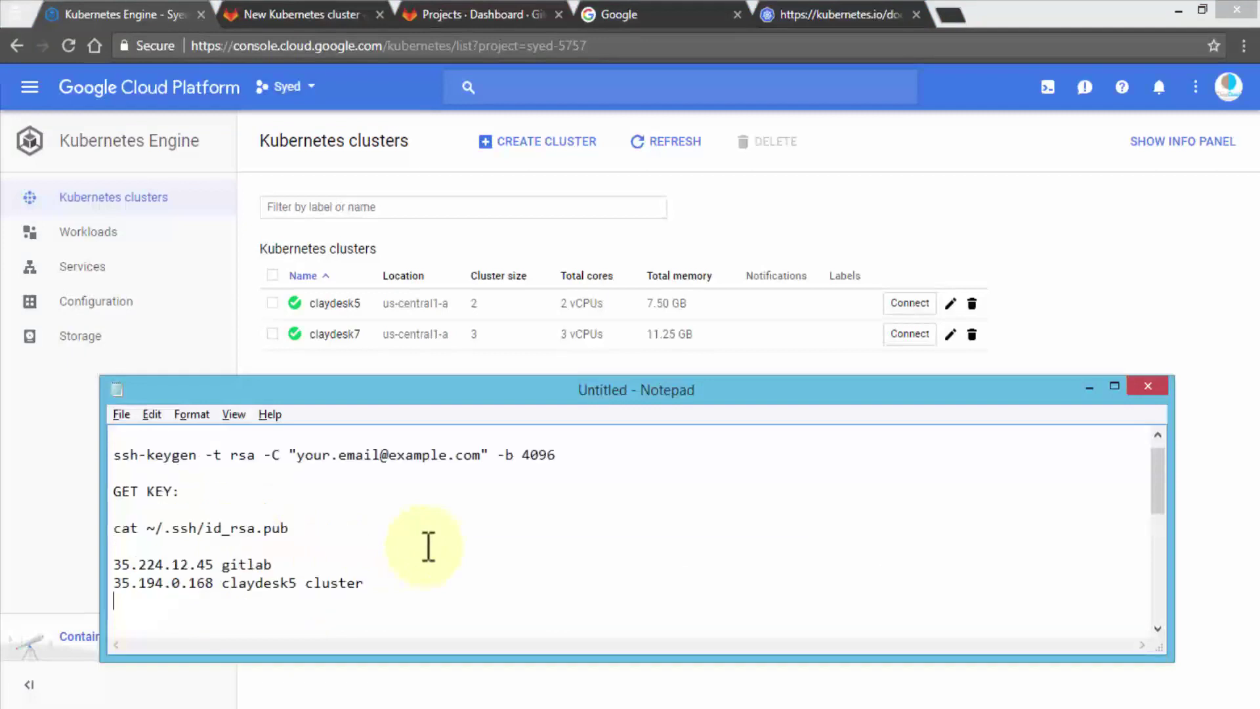
pyautogui.scroll(-6, 428, 546)
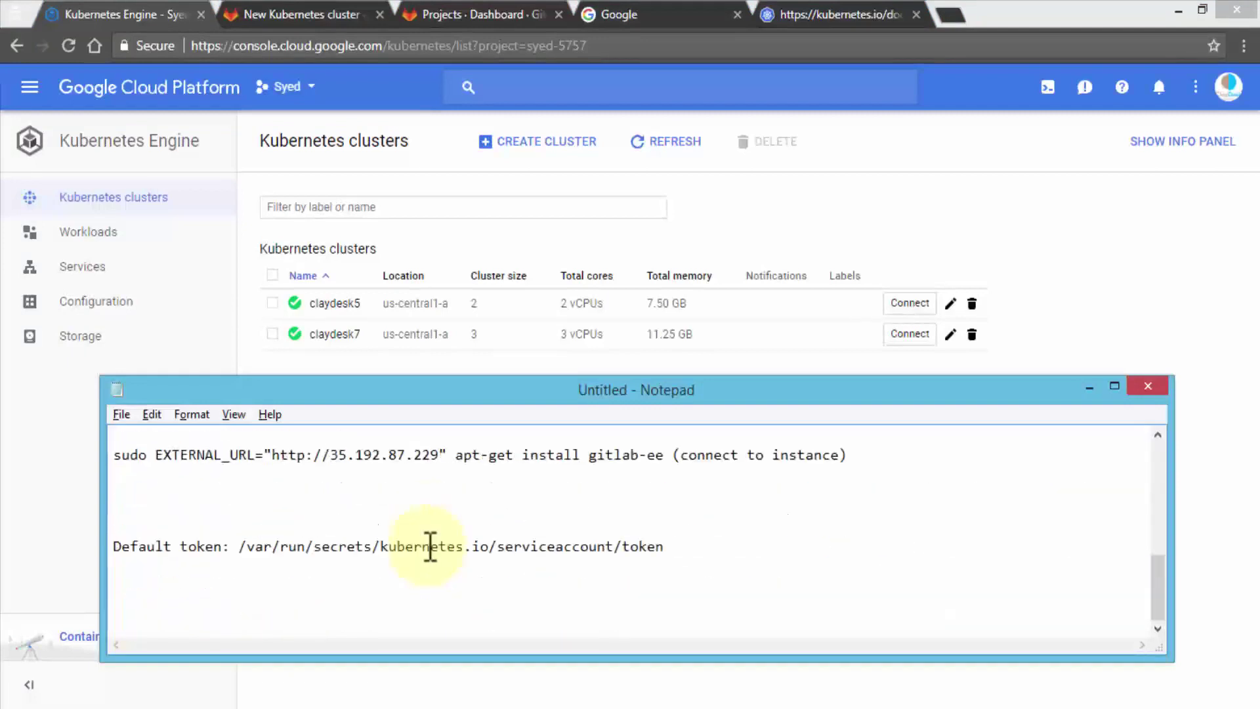
pyautogui.moveTo(239, 547); pyautogui.dragTo(692, 554)
pyautogui.hotkey('ctrl', 'c')
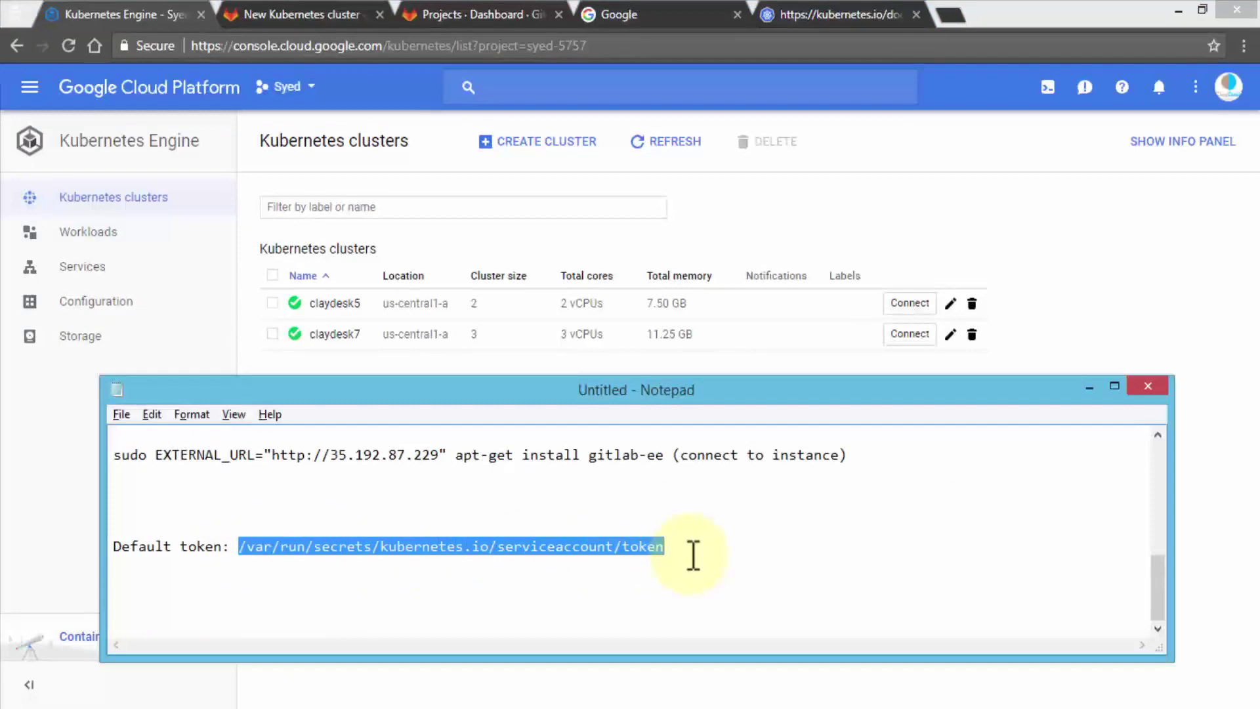
# Return to GitLab's new cluster form, paste the copied service token value into the Token field, and review the entered details.
pyautogui.click(308, 3)
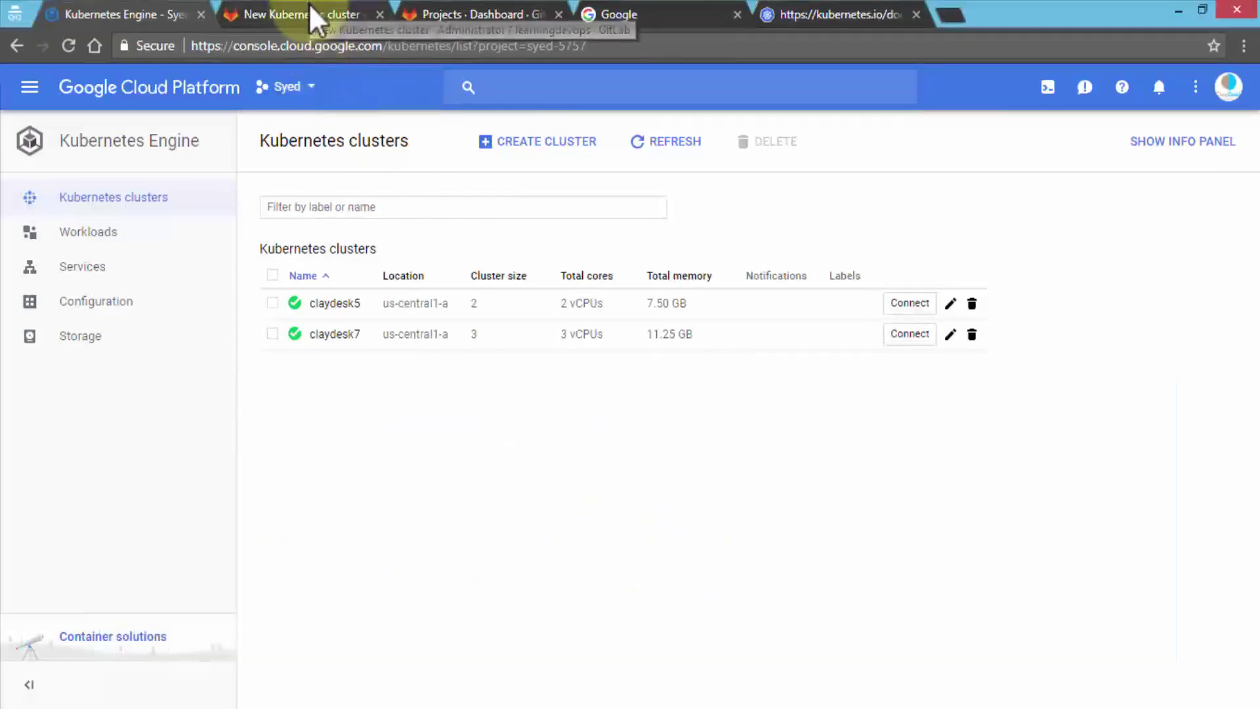
pyautogui.click(309, 7)
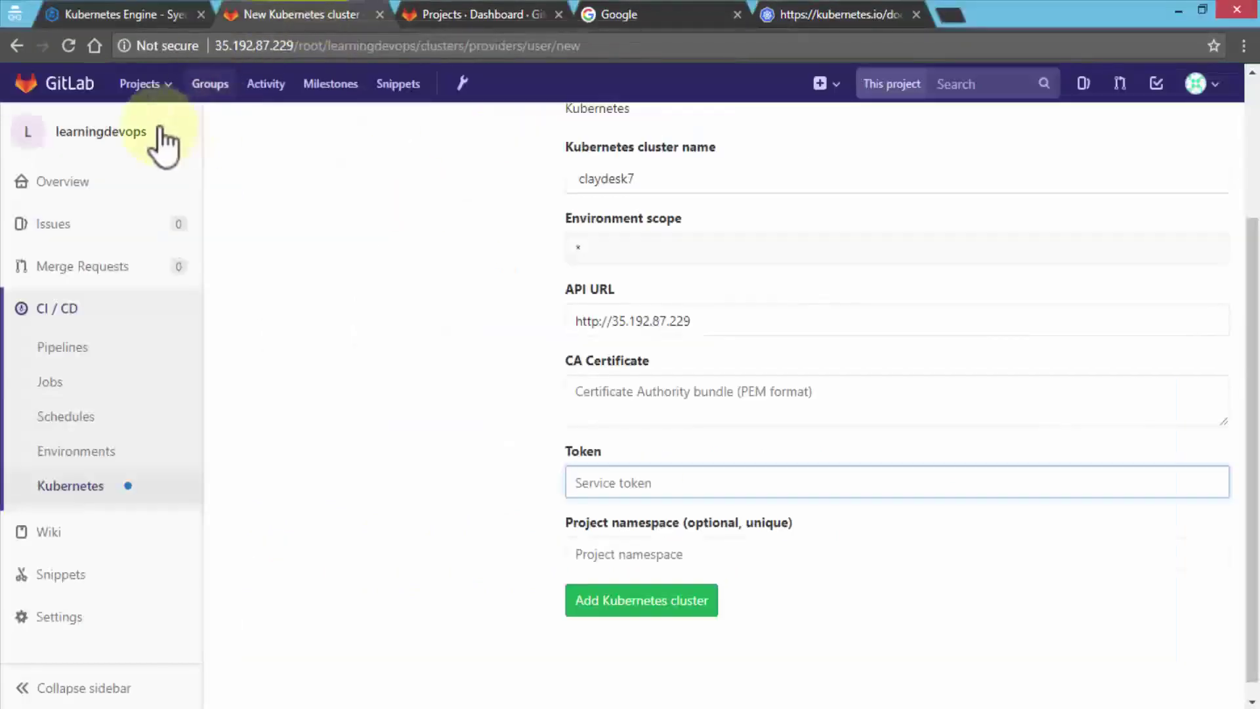
pyautogui.click(616, 481)
pyautogui.hotkey('ctrl', 'v')
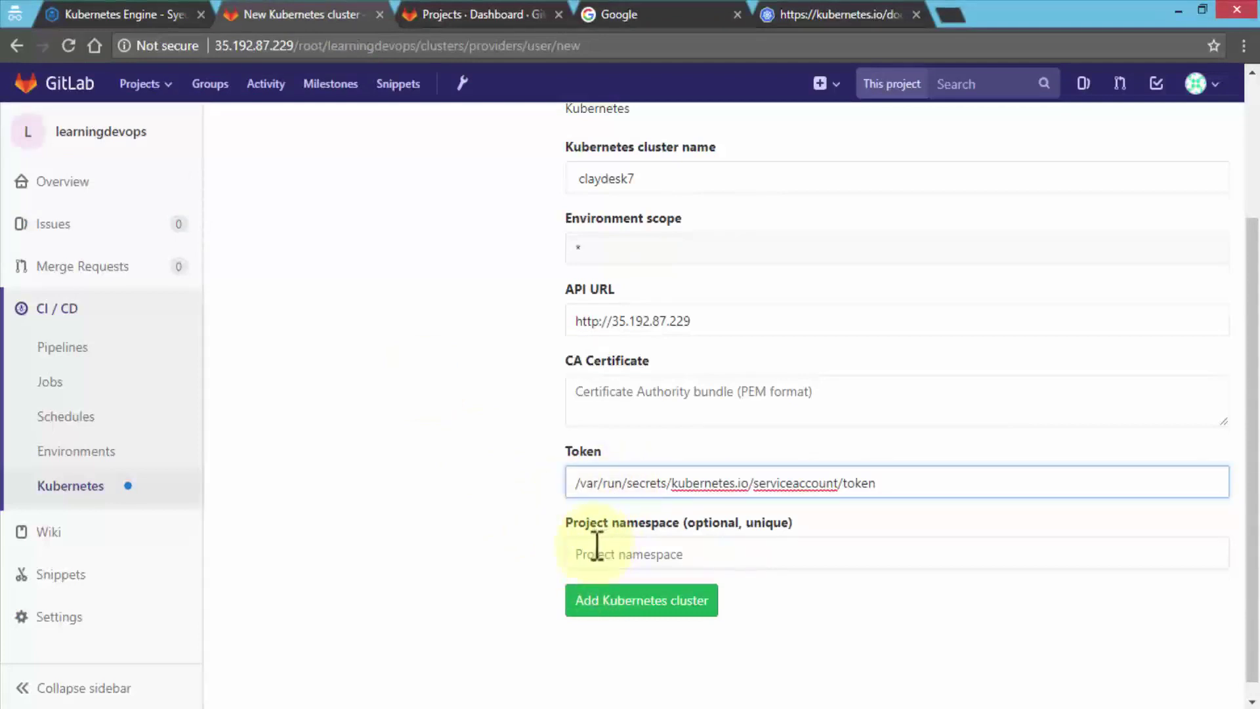
pyautogui.scroll(3, 525, 491)
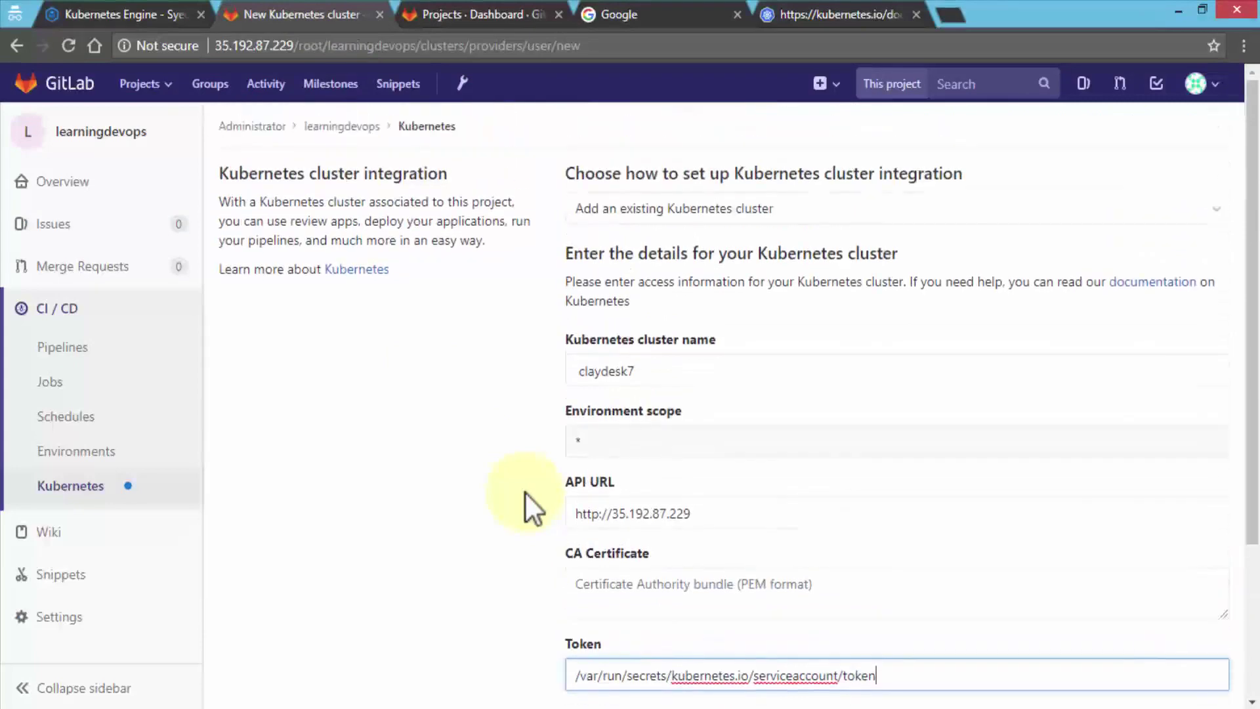
pyautogui.scroll(-3, 525, 491)
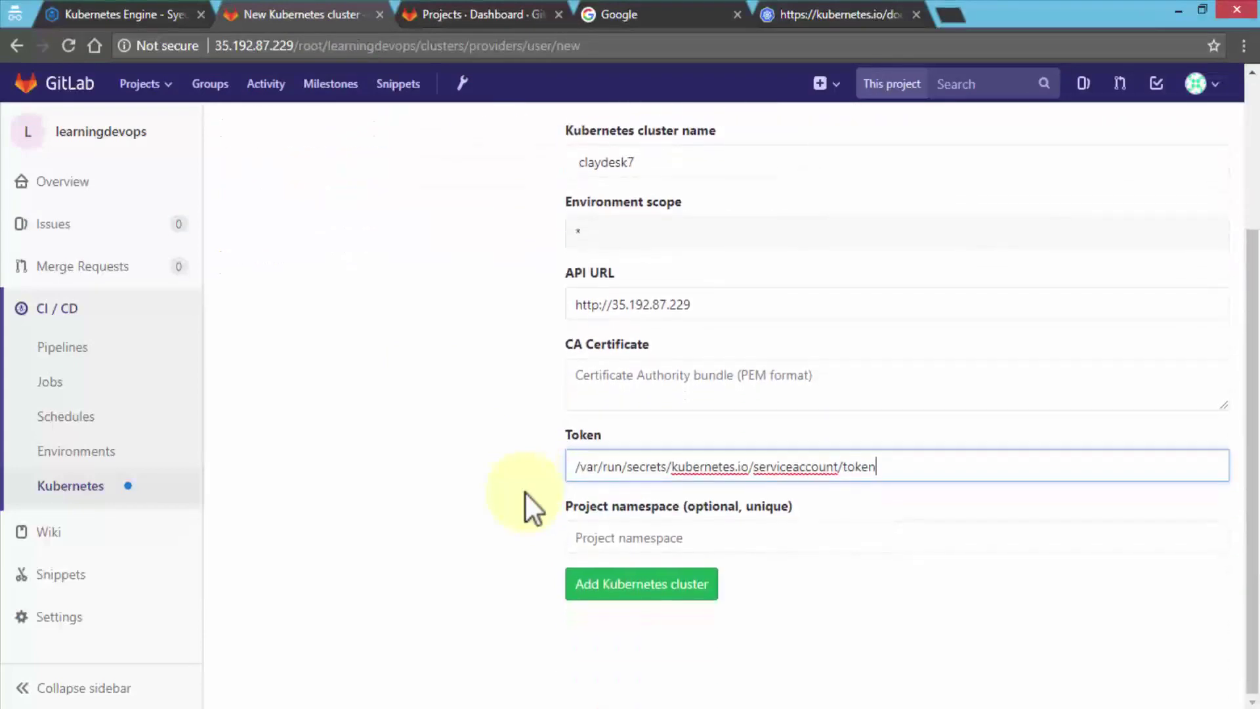
# Add the claydesk7 Kubernetes cluster to the project and review the applications that can be installed on it.
pyautogui.click(635, 590)
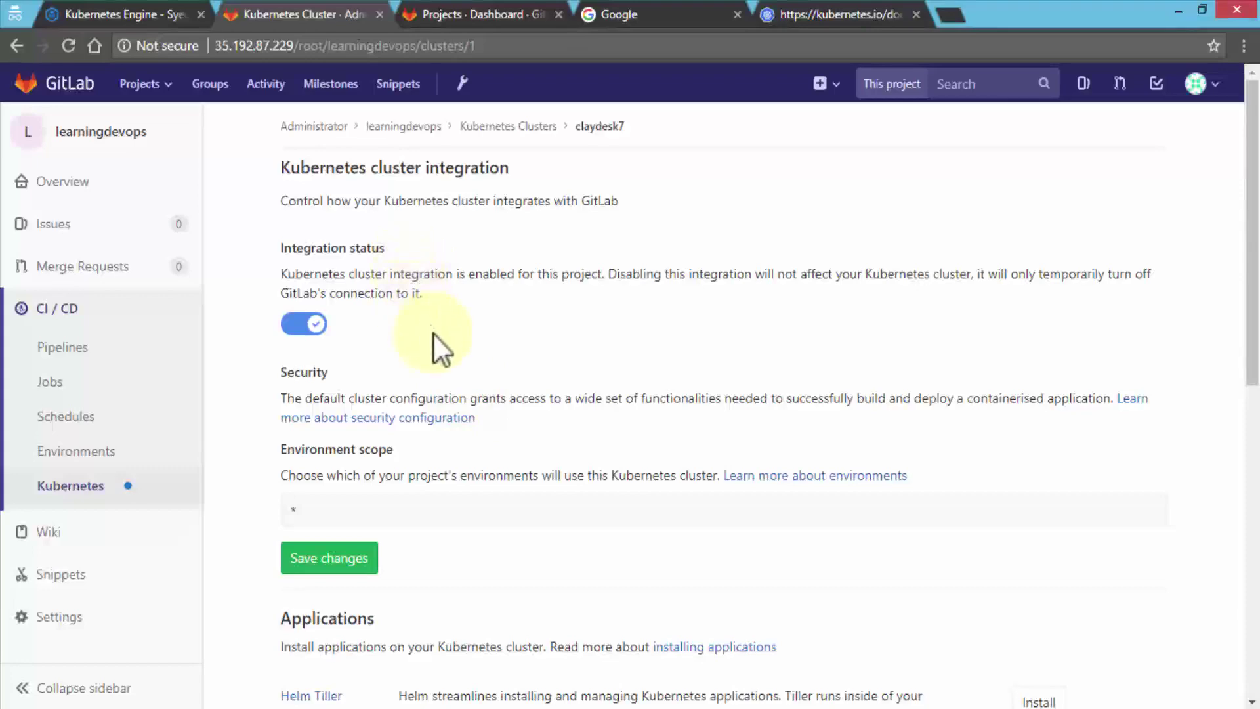
pyautogui.scroll(-6, 432, 332)
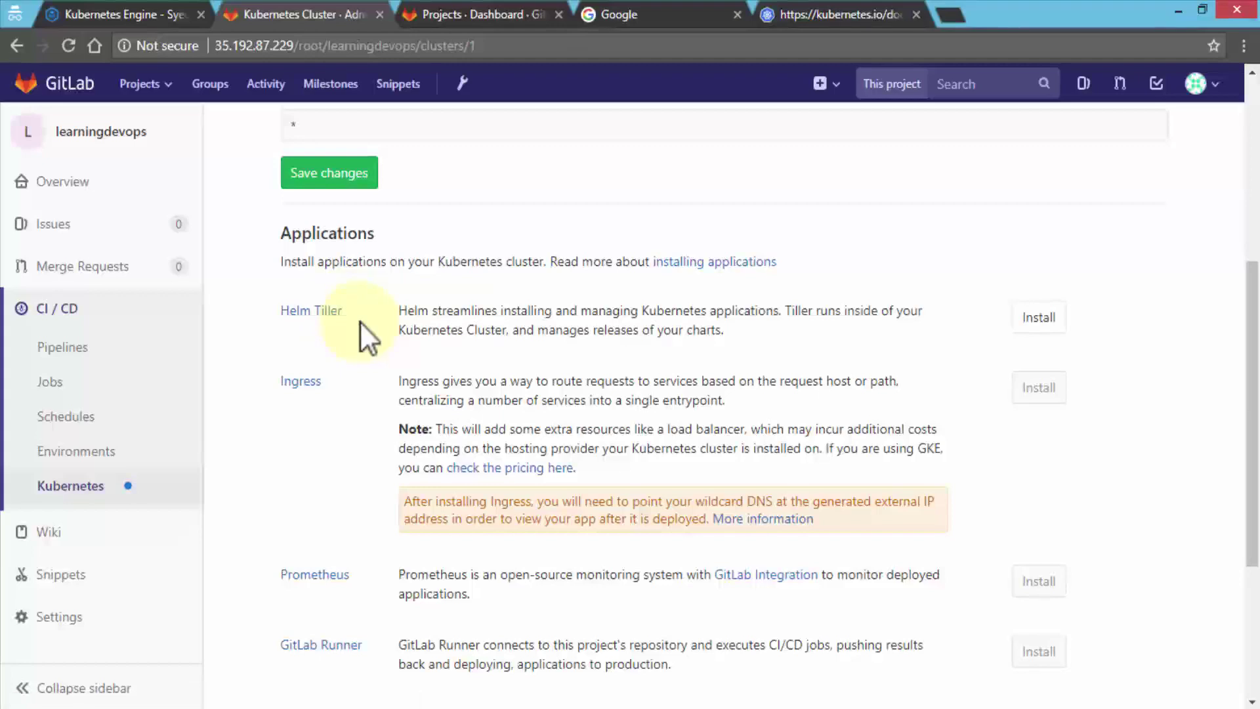
pyautogui.scroll(-2, 360, 321)
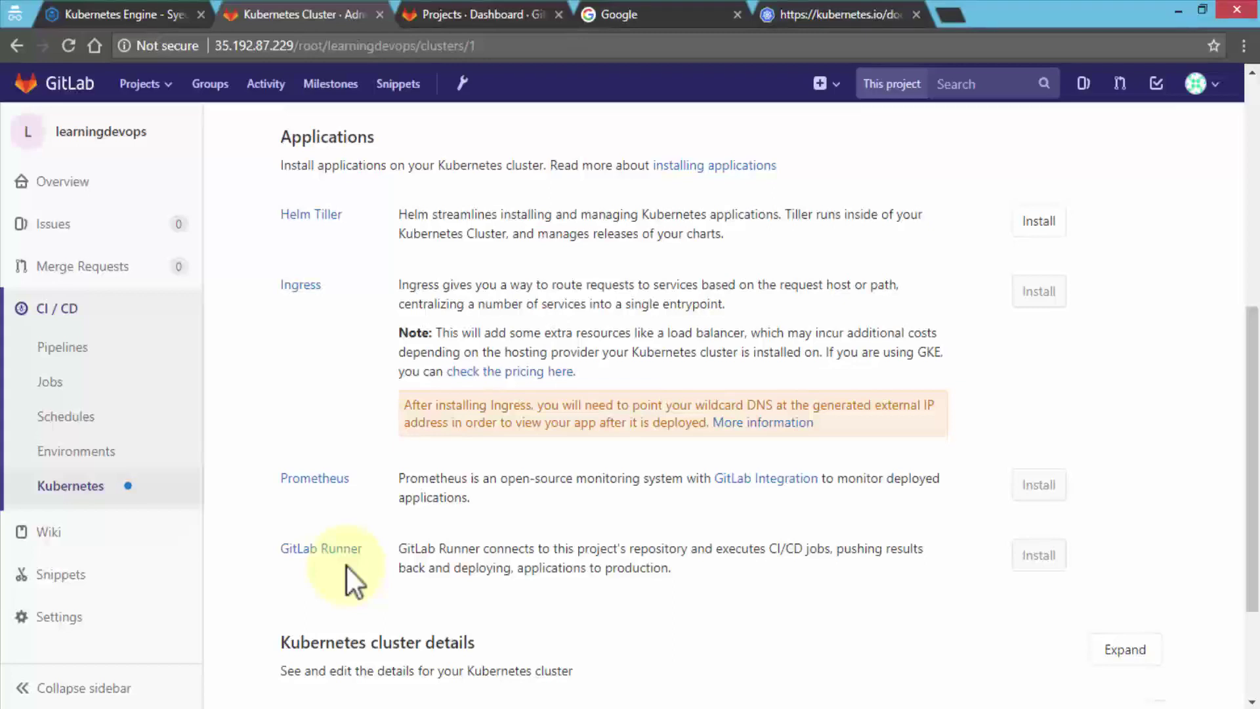
pyautogui.scroll(-3, 346, 565)
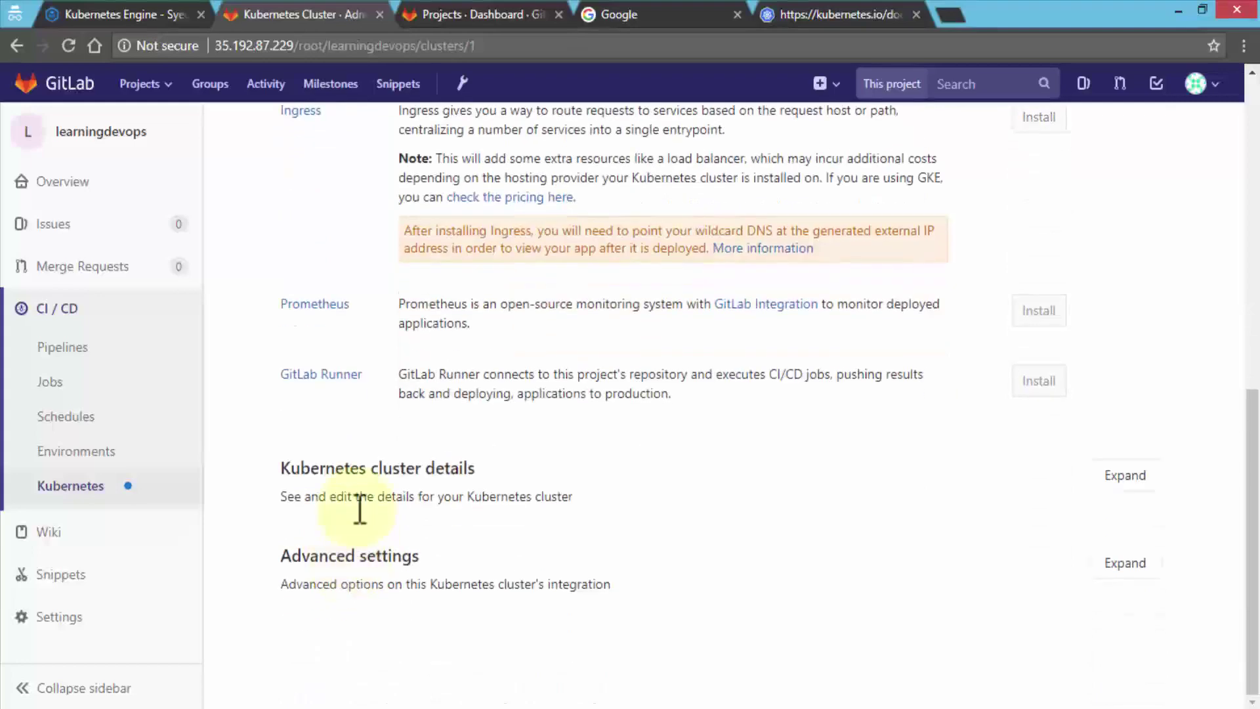
# Expand the Kubernetes cluster details and the advanced settings of the integration and review their contents.
pyautogui.click(1124, 484)
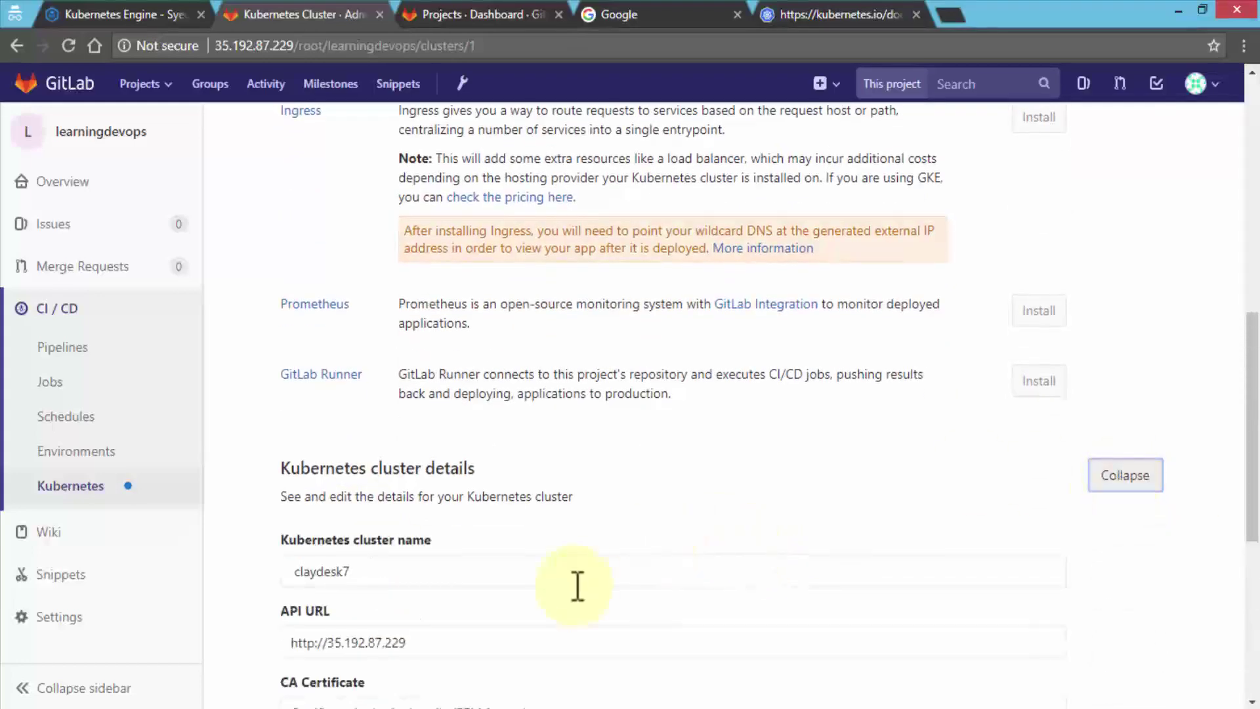
pyautogui.scroll(-5, 543, 514)
pyautogui.scroll(-2, 536, 495)
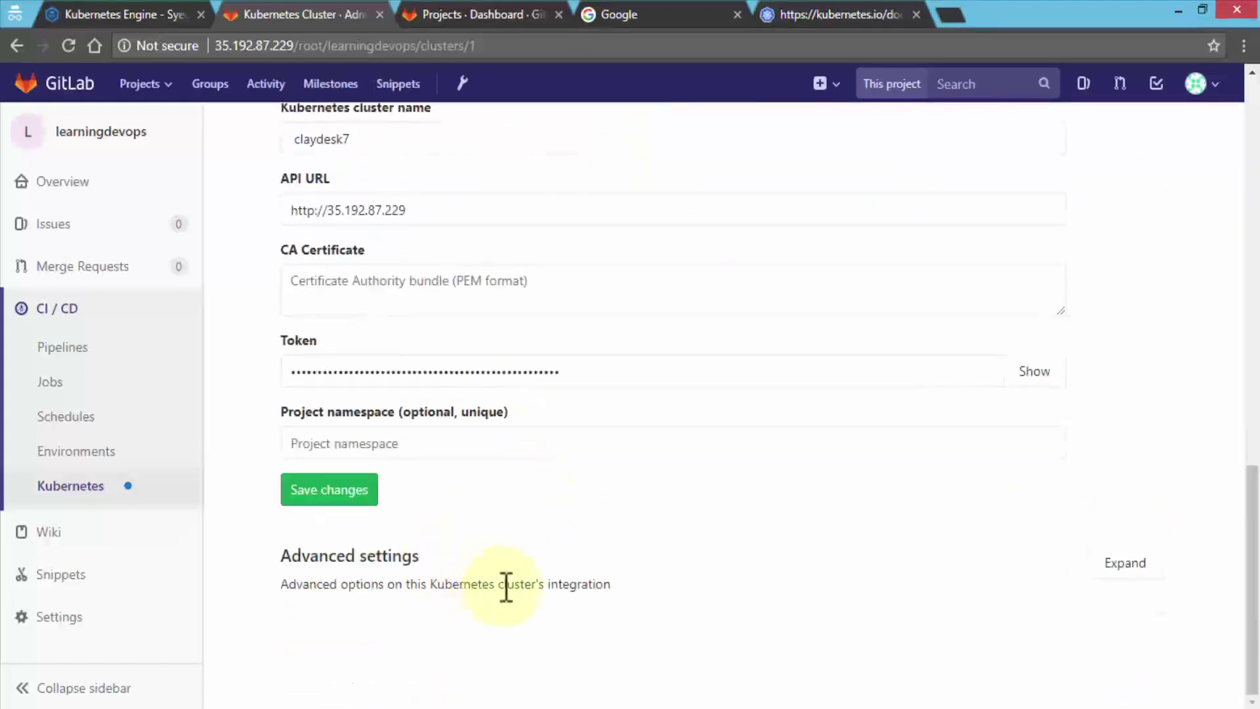
pyautogui.click(1106, 565)
pyautogui.scroll(-2, 760, 582)
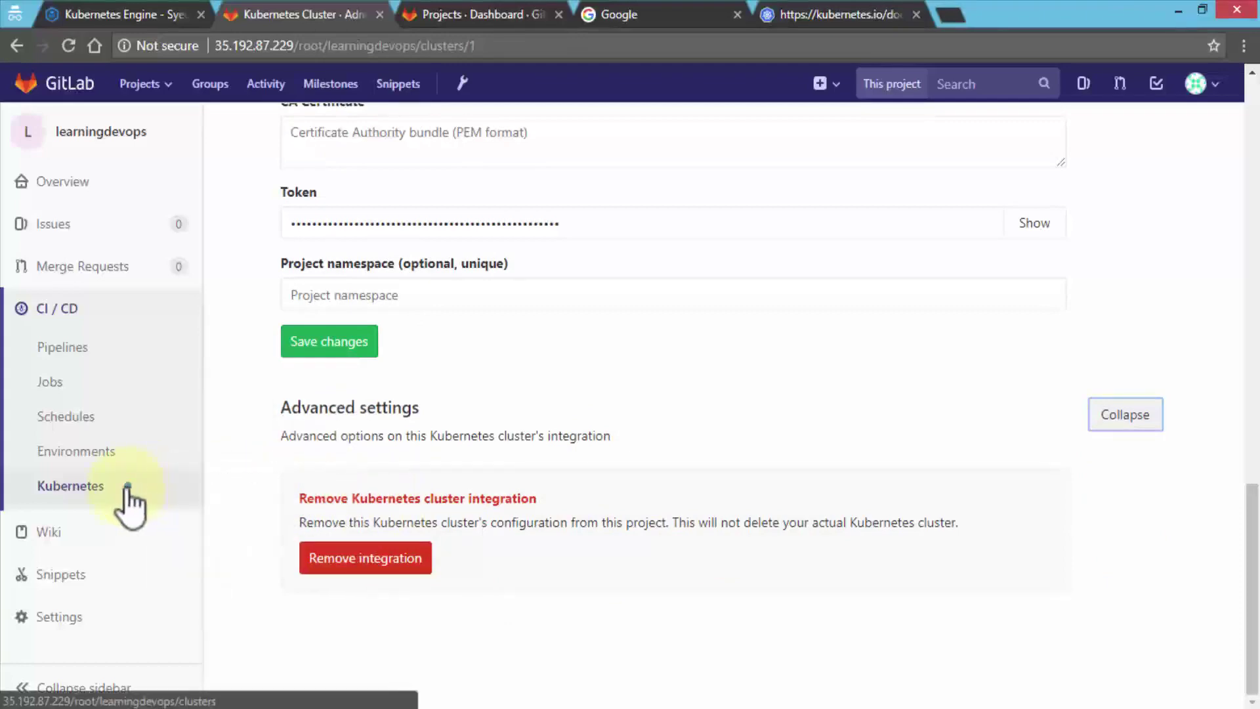
pyautogui.scroll(7, 223, 483)
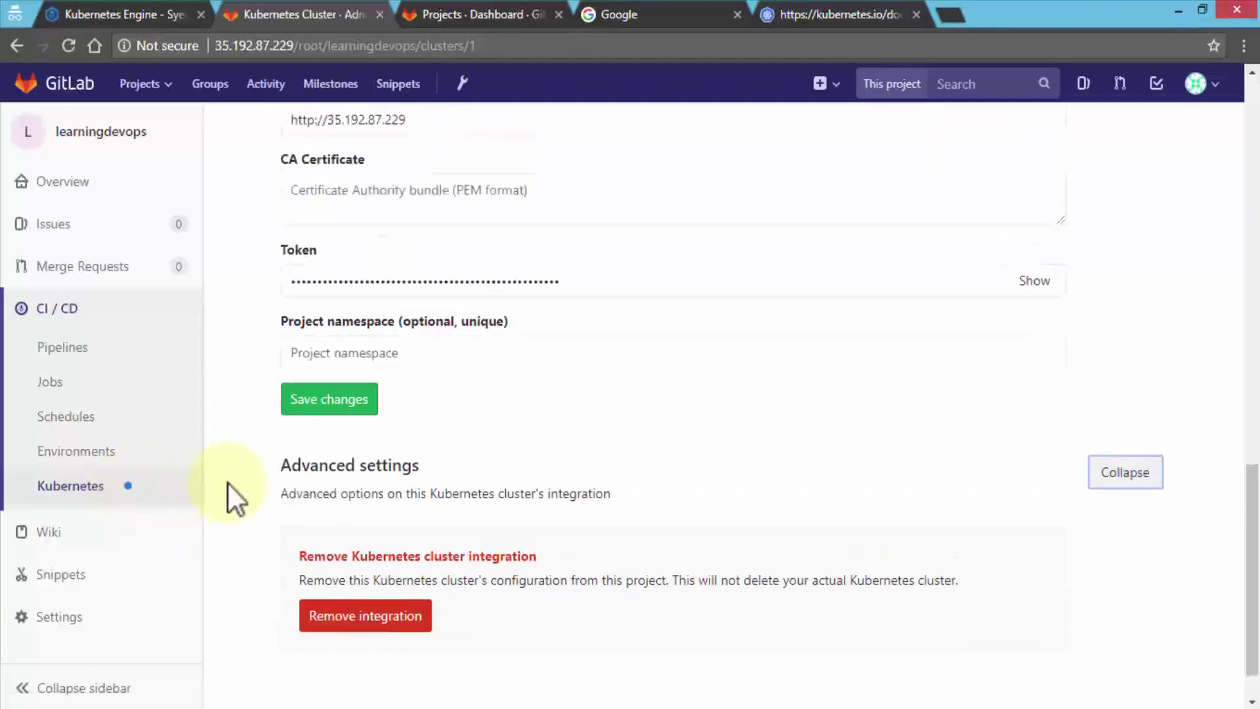
pyautogui.scroll(10, 228, 481)
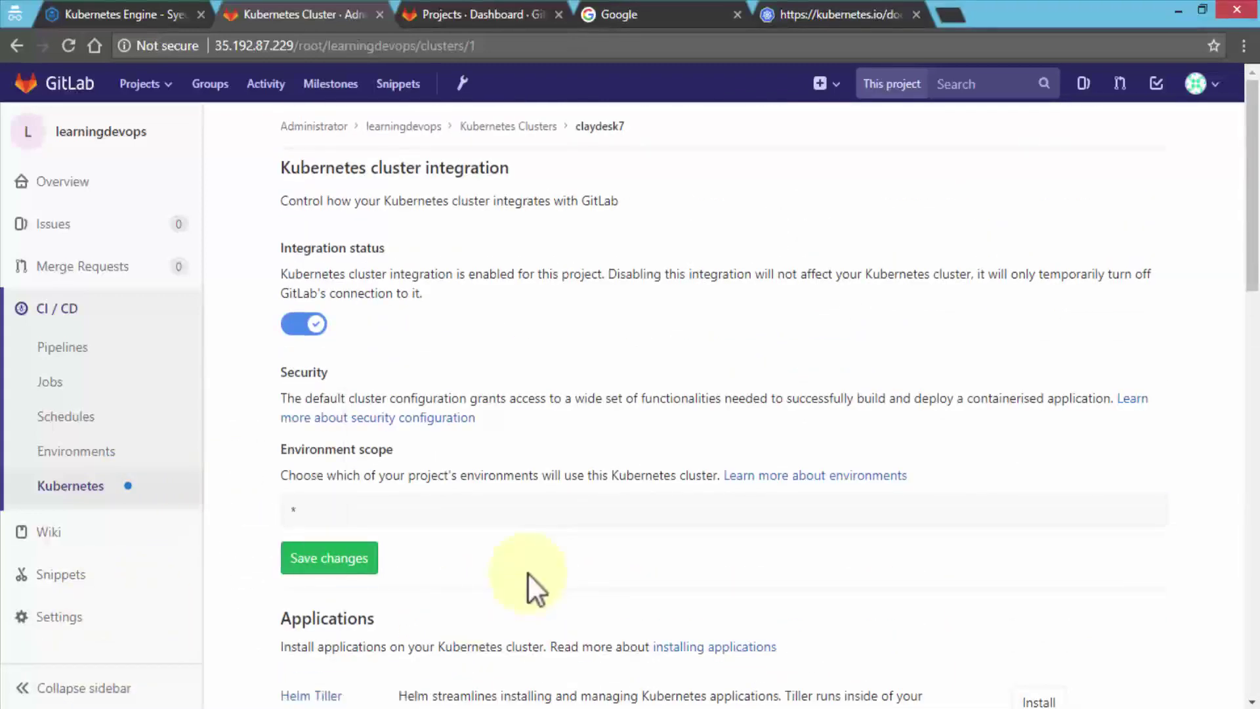
# Look through the project's CI/CD pages for pipelines, jobs, schedules and environments.
pyautogui.click(74, 346)
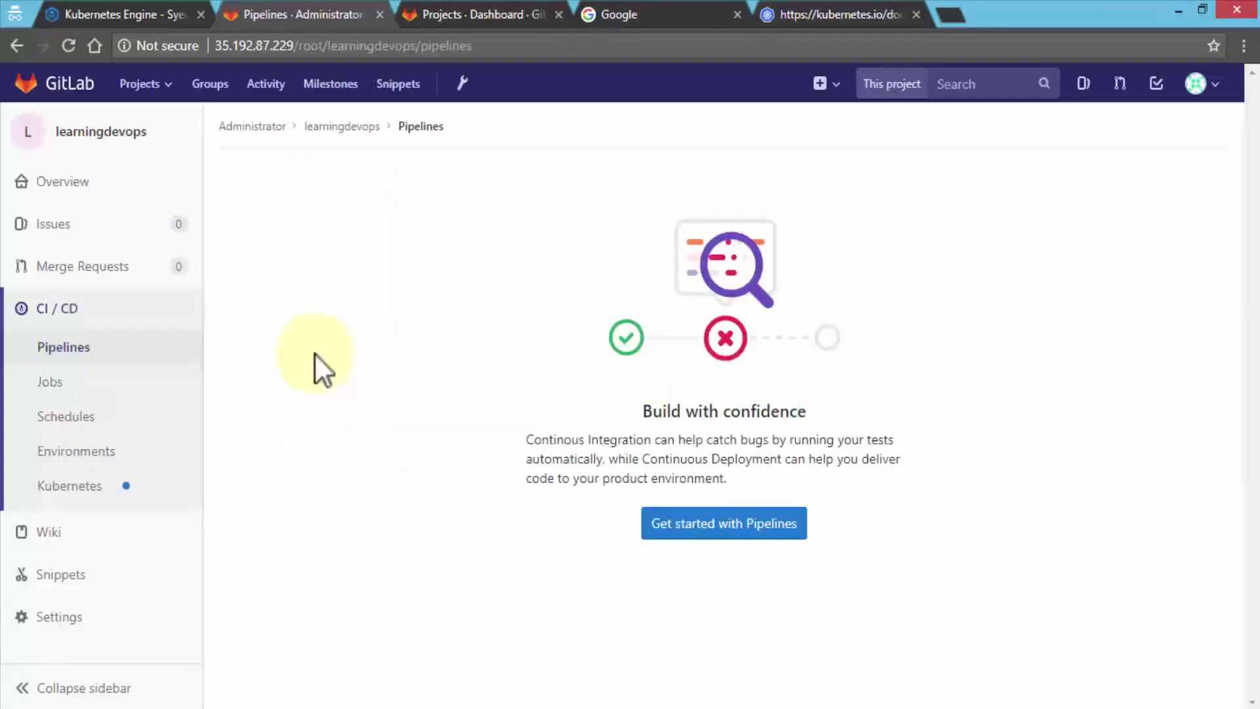
pyautogui.click(78, 387)
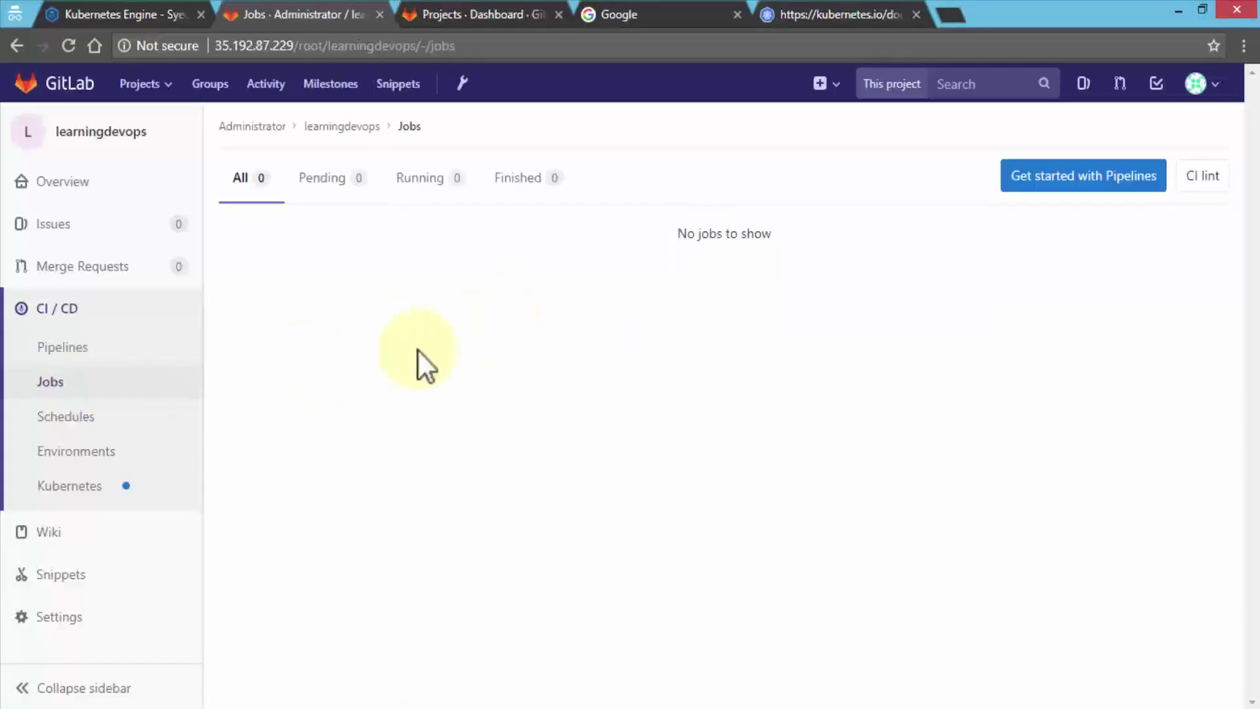
pyautogui.click(100, 418)
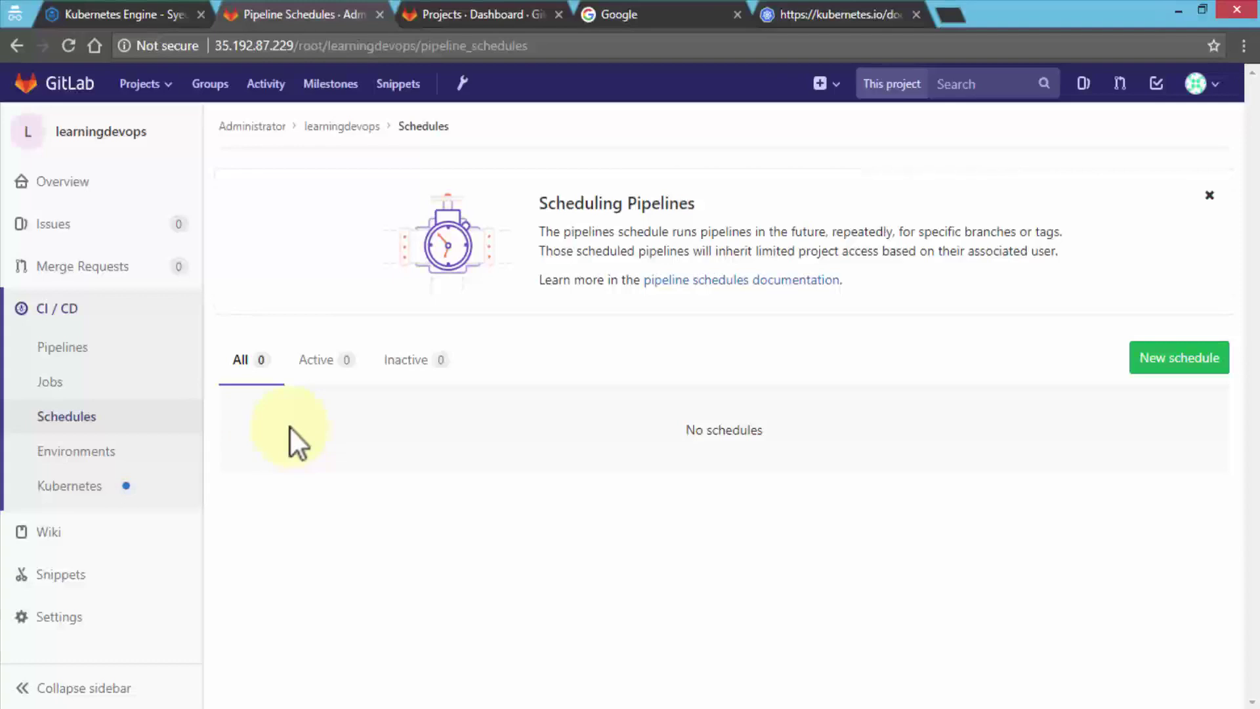
pyautogui.click(168, 465)
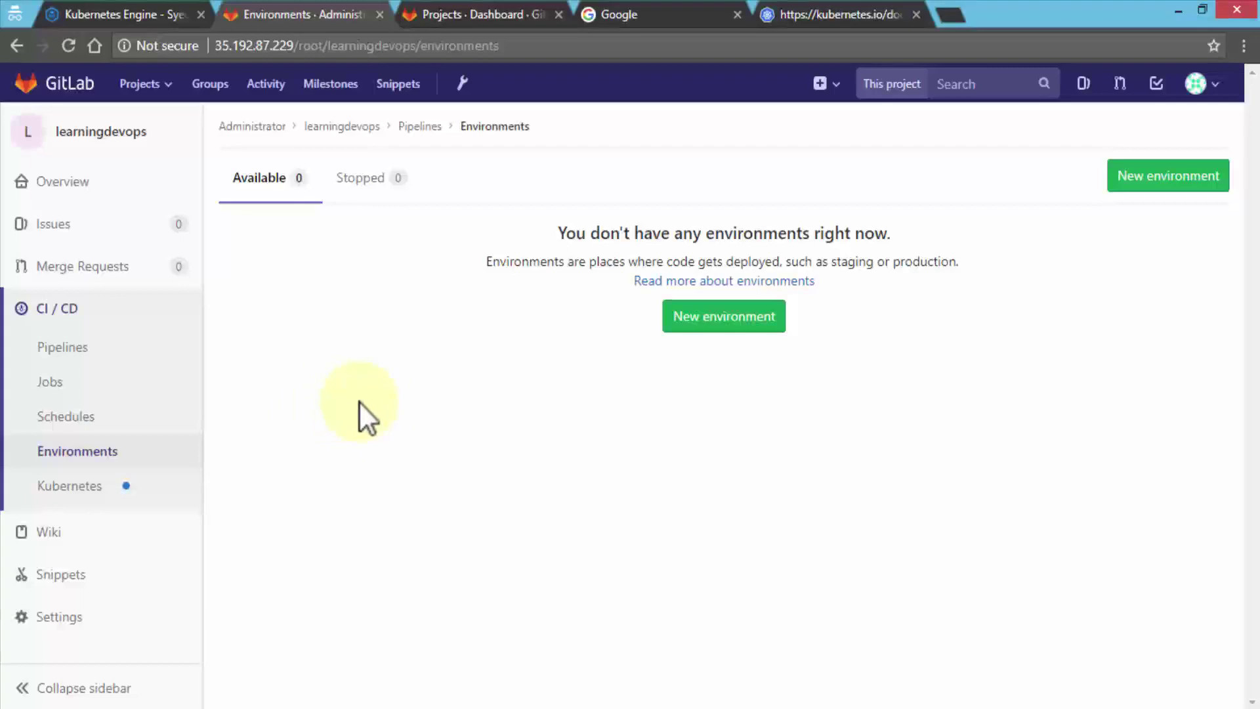
# Return to the learningdevops project's details page and open its Auto DevOps settings.
pyautogui.click(65, 133)
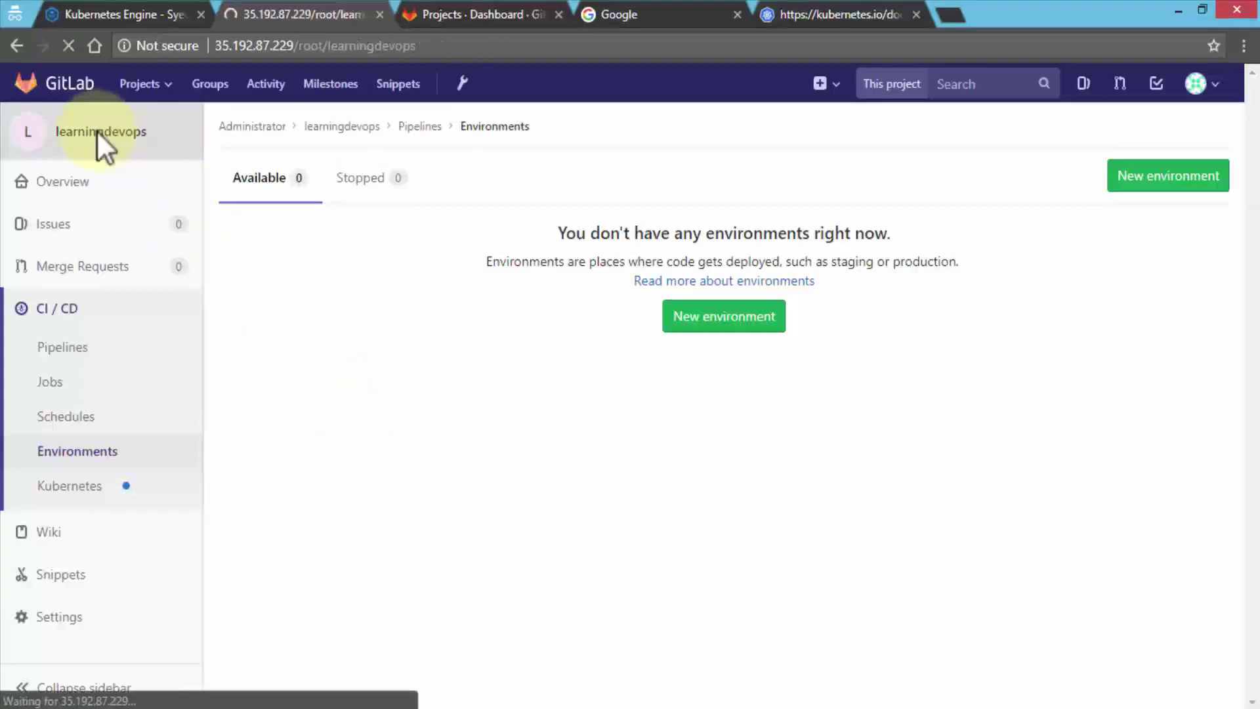
pyautogui.scroll(-3, 226, 398)
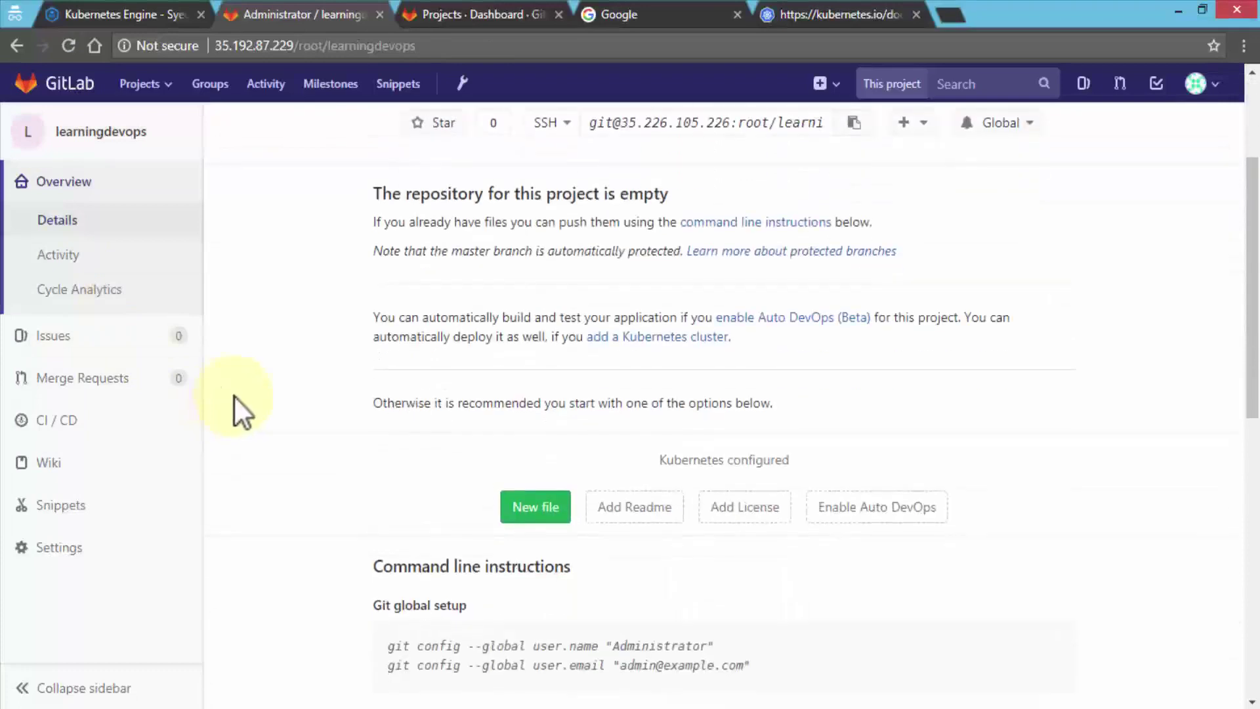
pyautogui.scroll(-2, 234, 395)
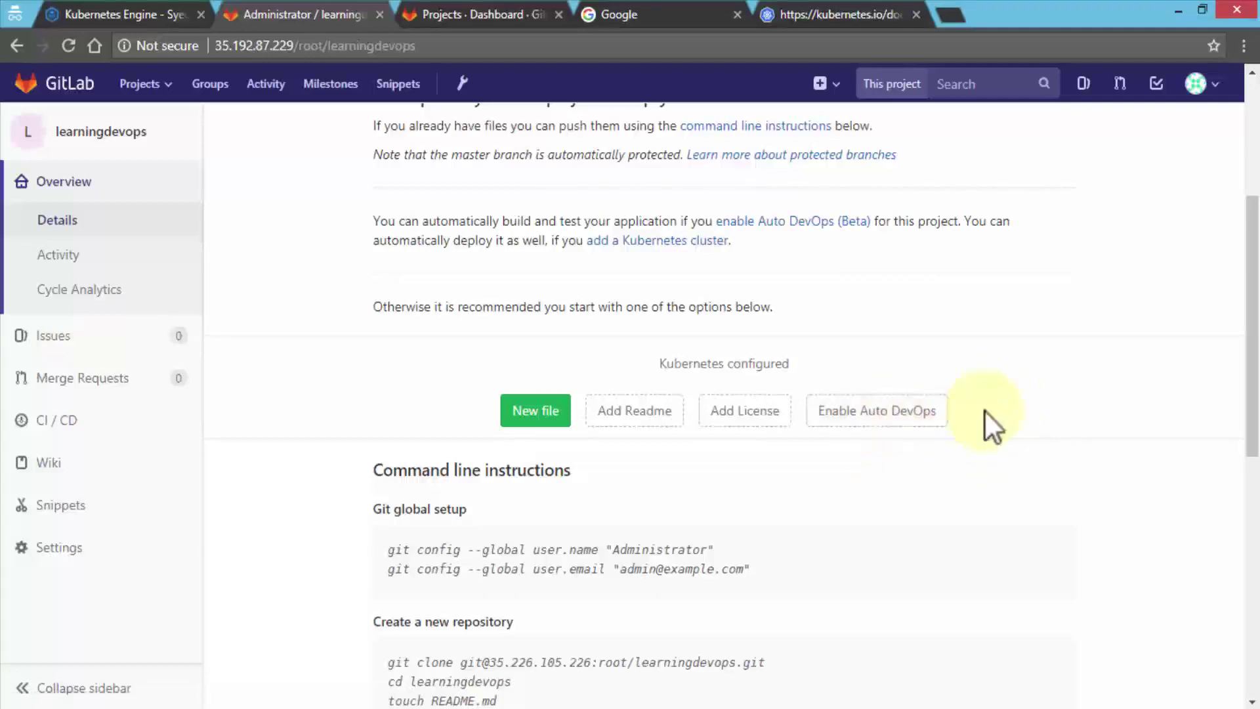
pyautogui.click(882, 414)
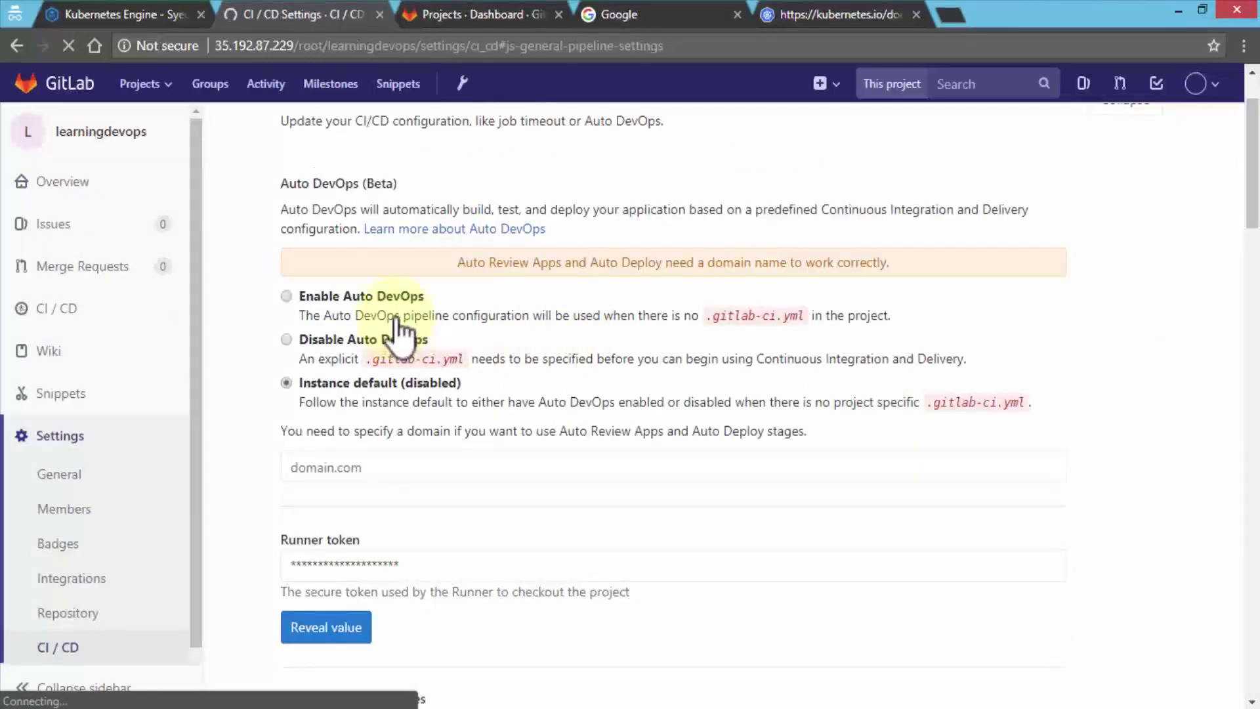
# Enable Auto DevOps for the project and save the general pipelines settings.
pyautogui.click(333, 298)
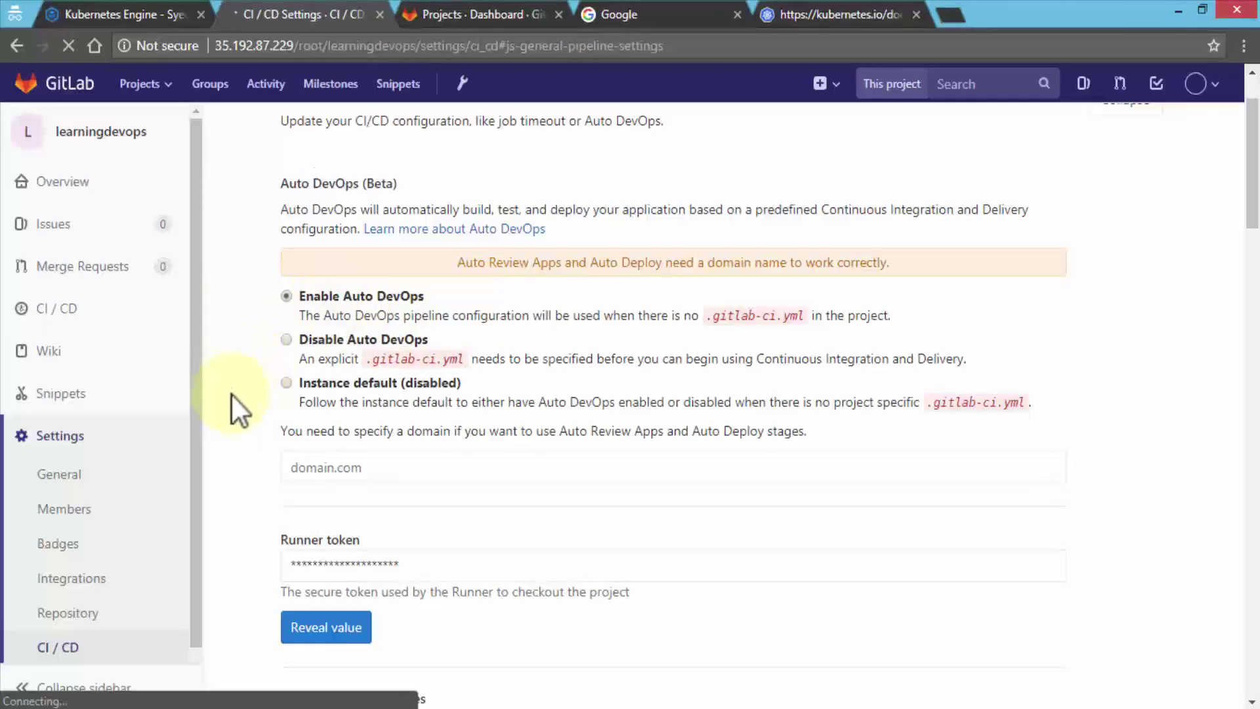
pyautogui.scroll(-4, 714, 568)
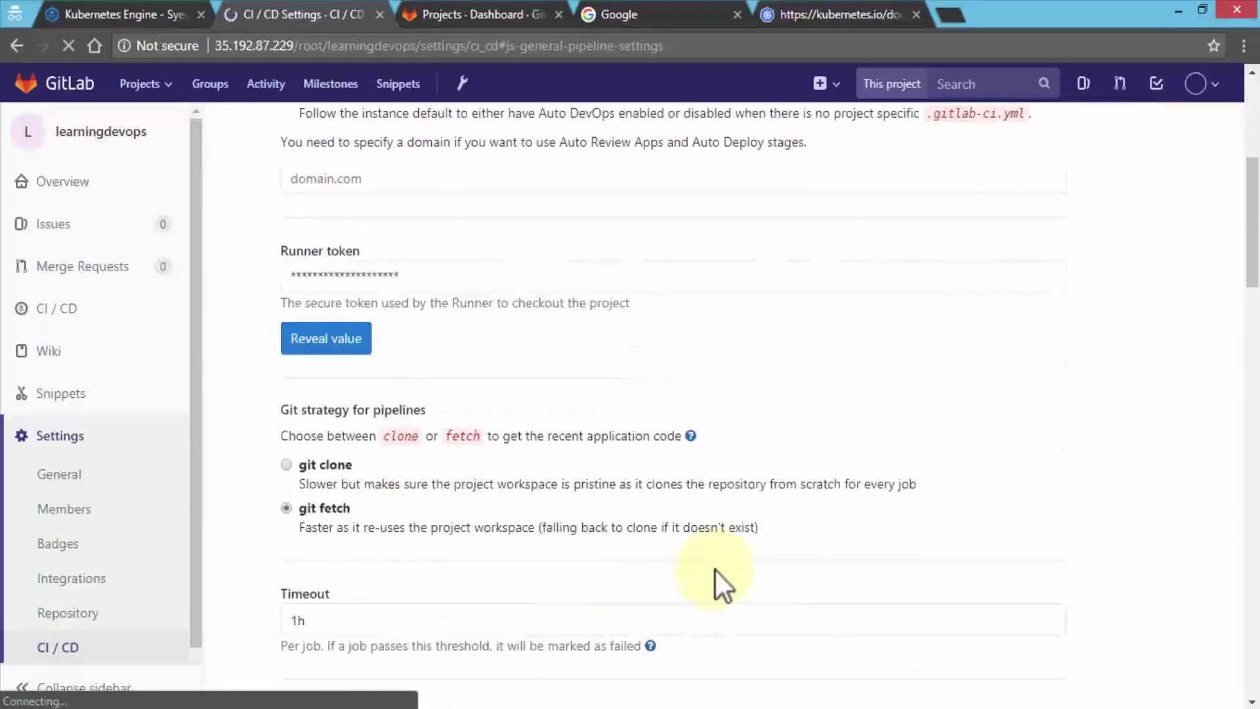
pyautogui.scroll(-5, 714, 569)
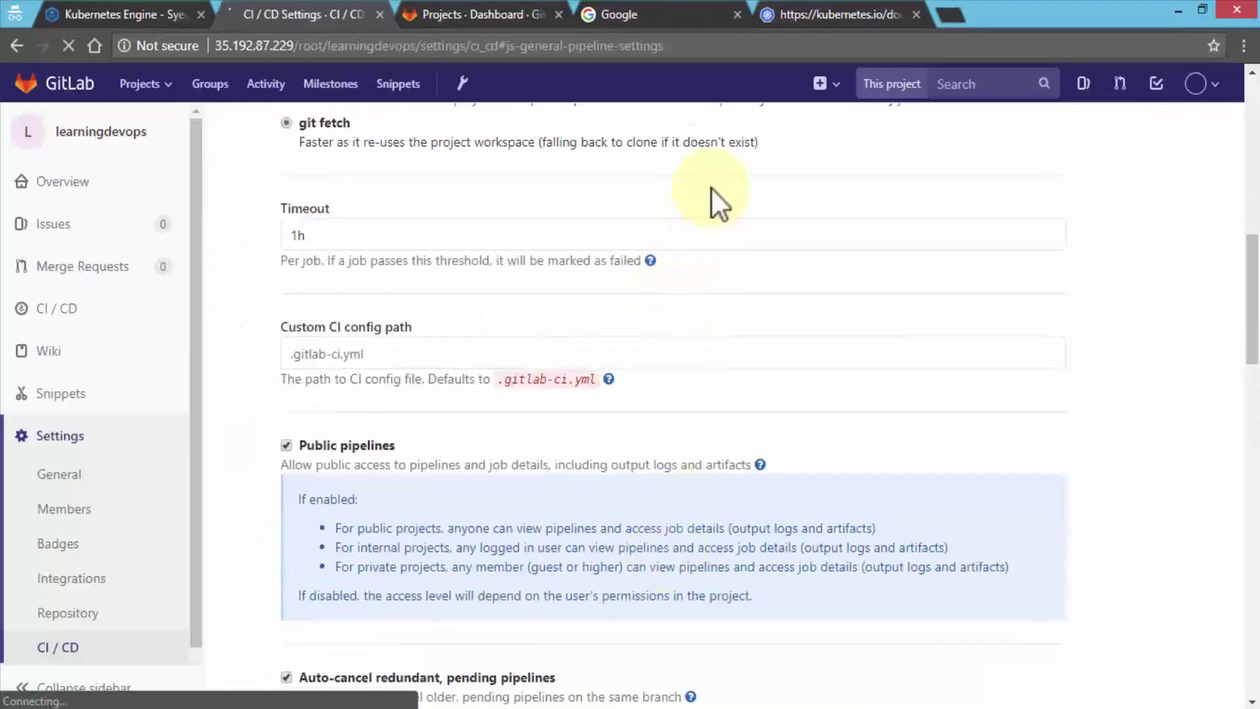
pyautogui.scroll(-1, 717, 398)
pyautogui.scroll(-5, 716, 399)
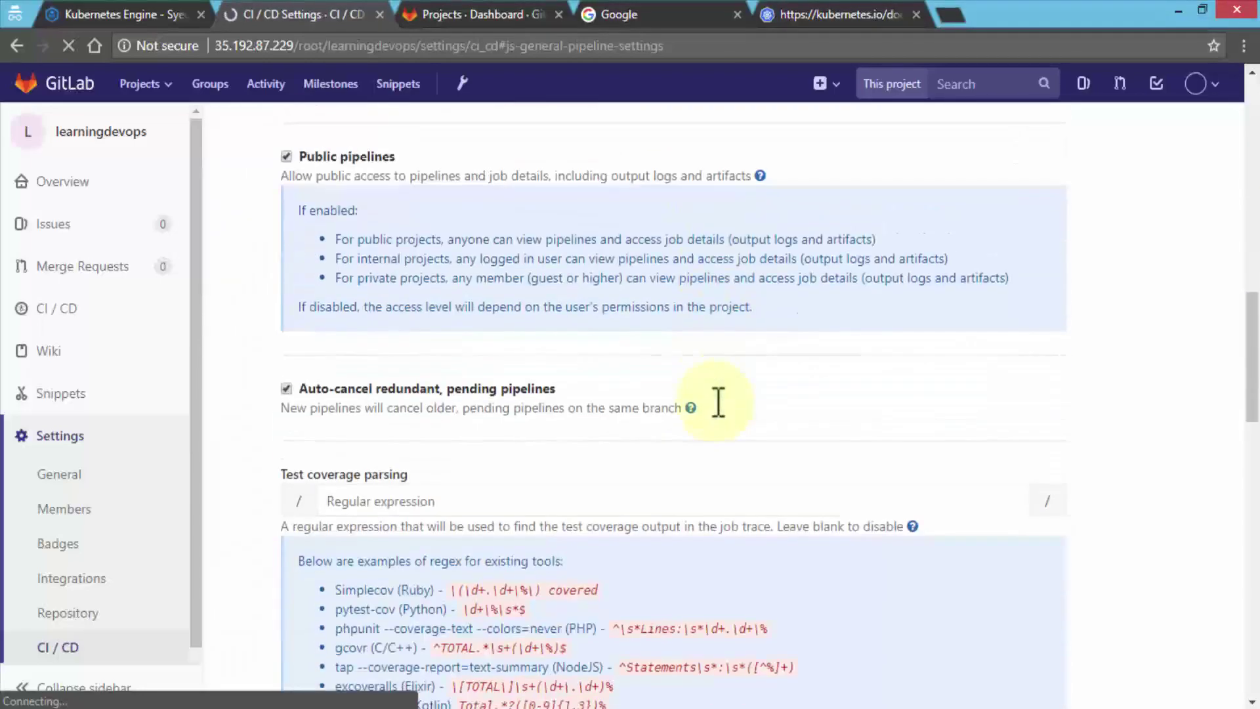
pyautogui.scroll(-3, 714, 405)
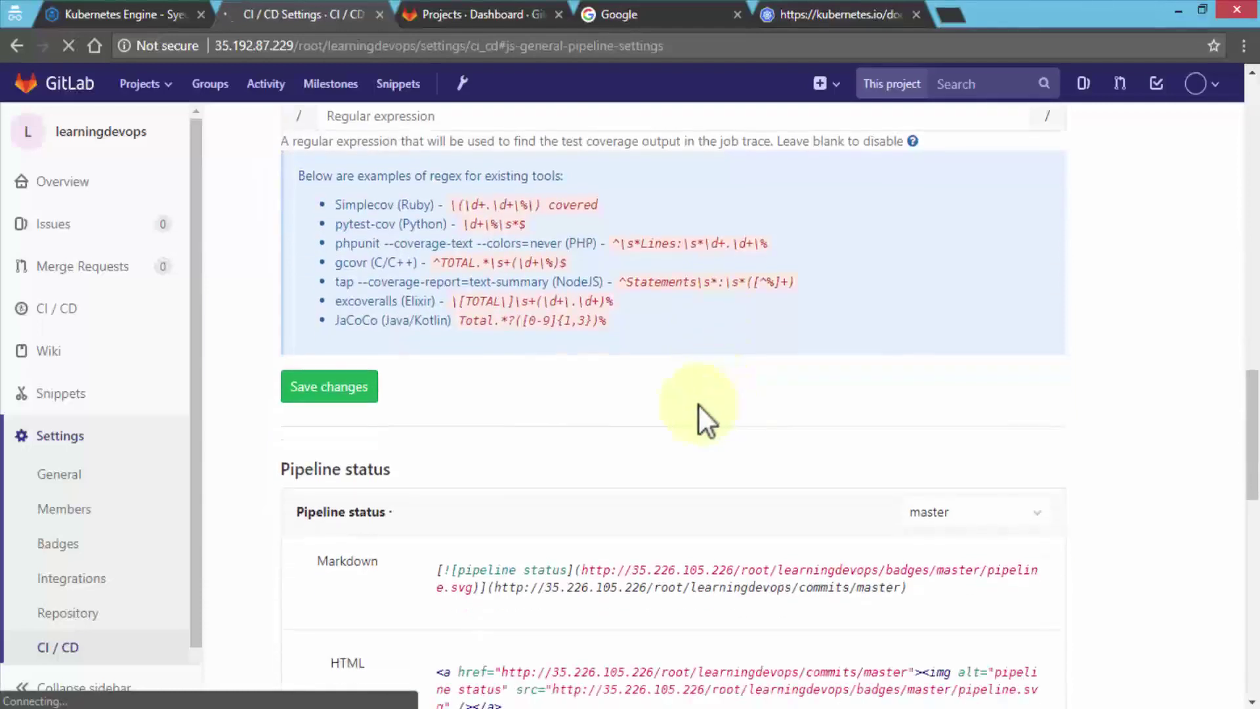
pyautogui.click(358, 390)
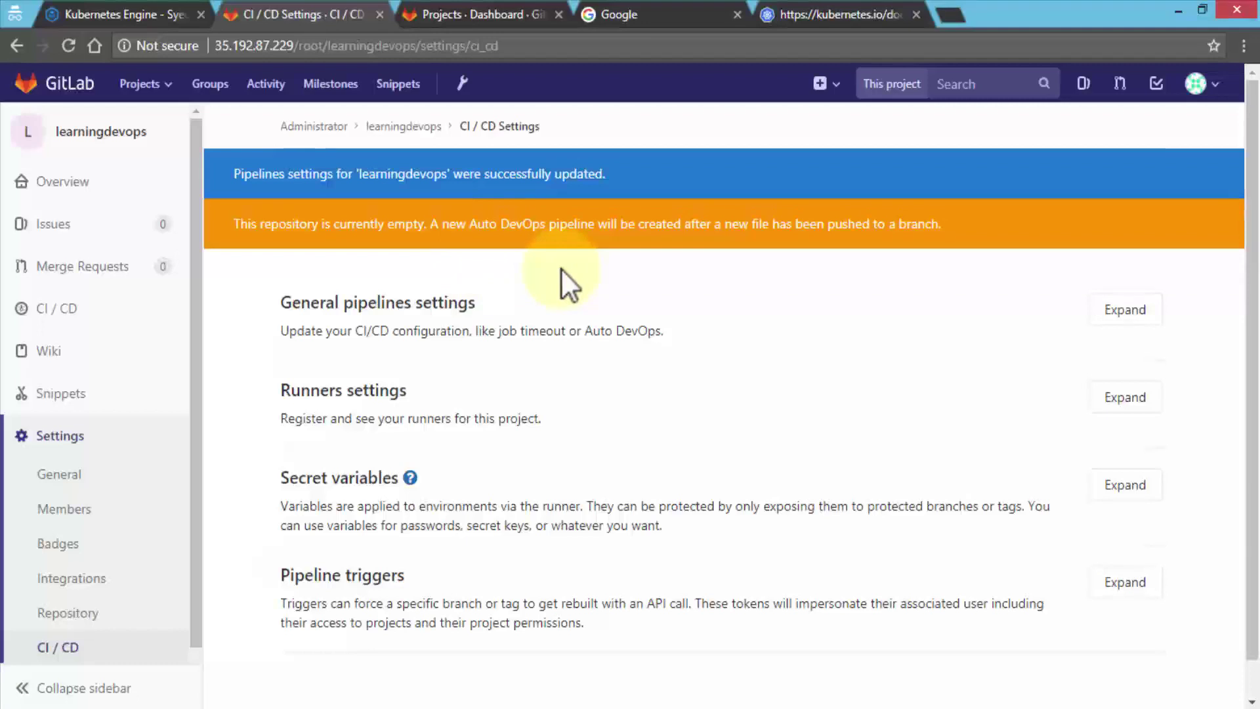
pyautogui.scroll(-1, 560, 268)
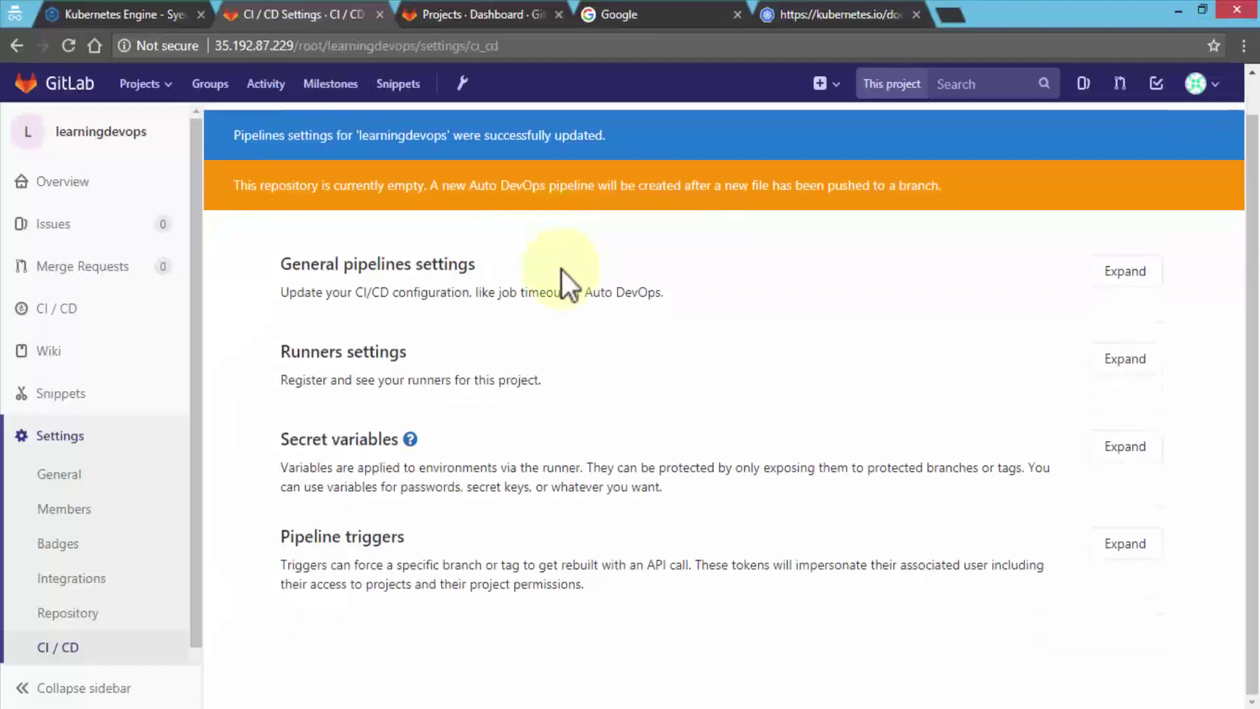
pyautogui.scroll(1, 573, 270)
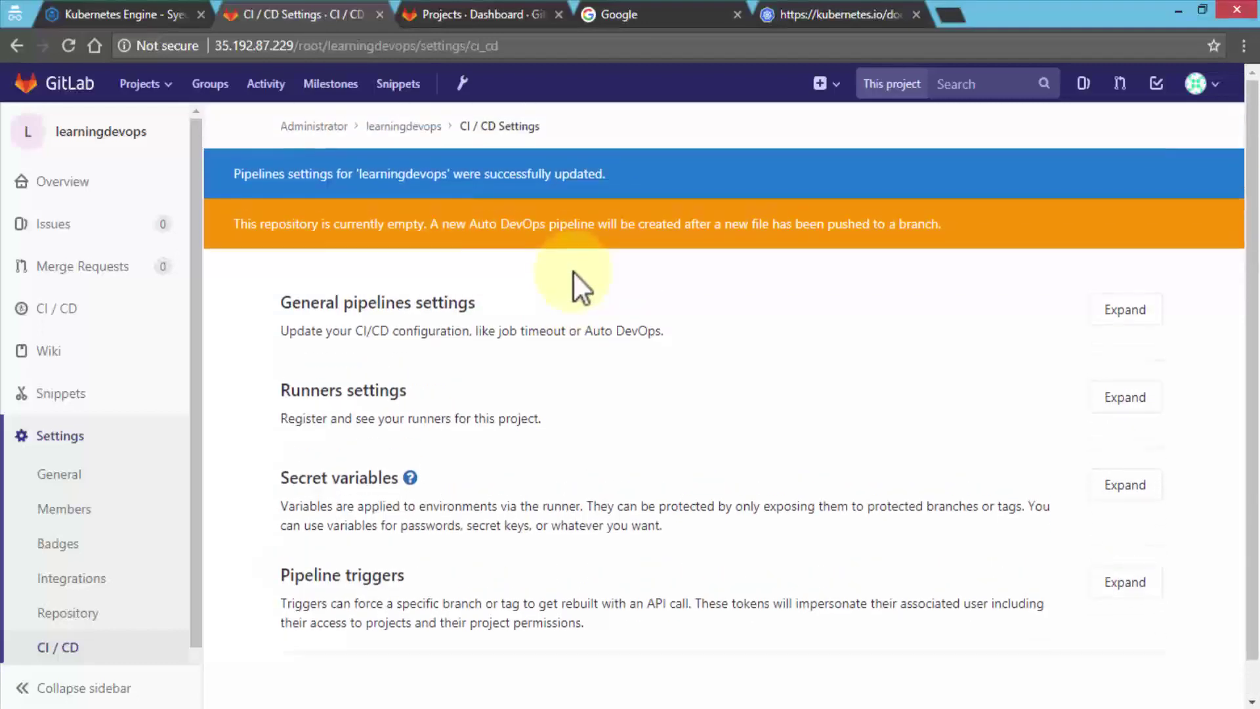